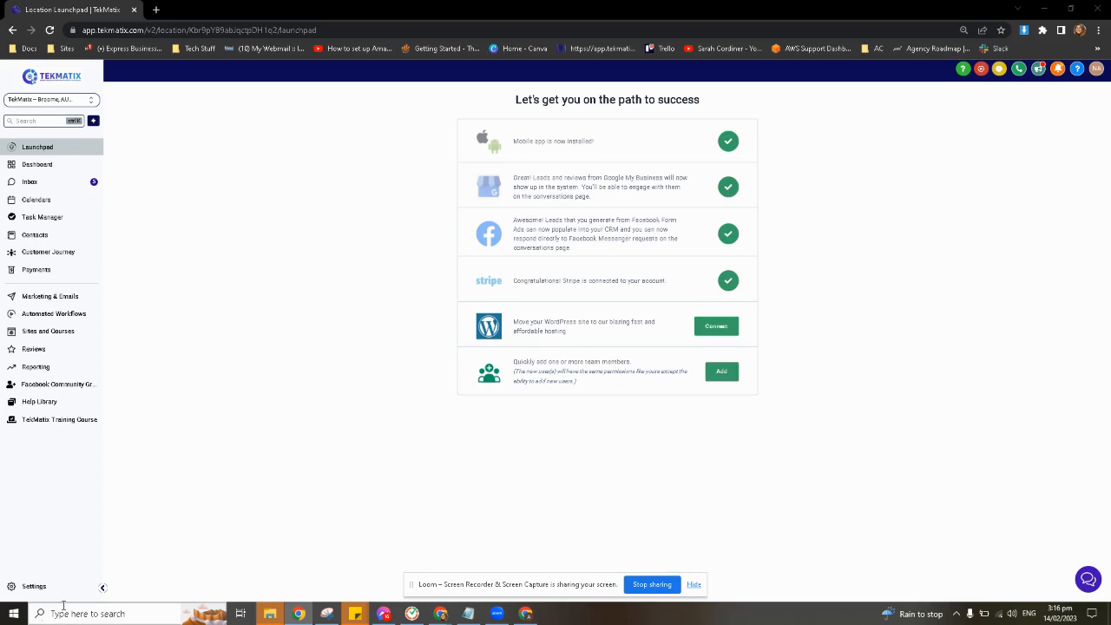
# Open the form for adding a new dedicated sending domain in the Email Services settings
pyautogui.click(40, 590)
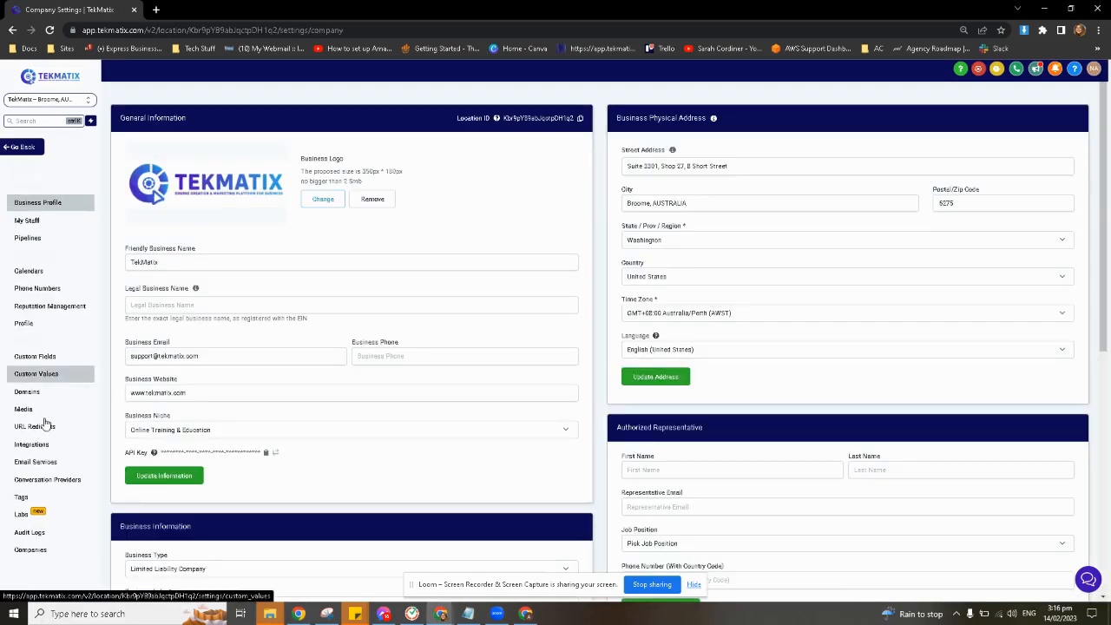
pyautogui.click(50, 463)
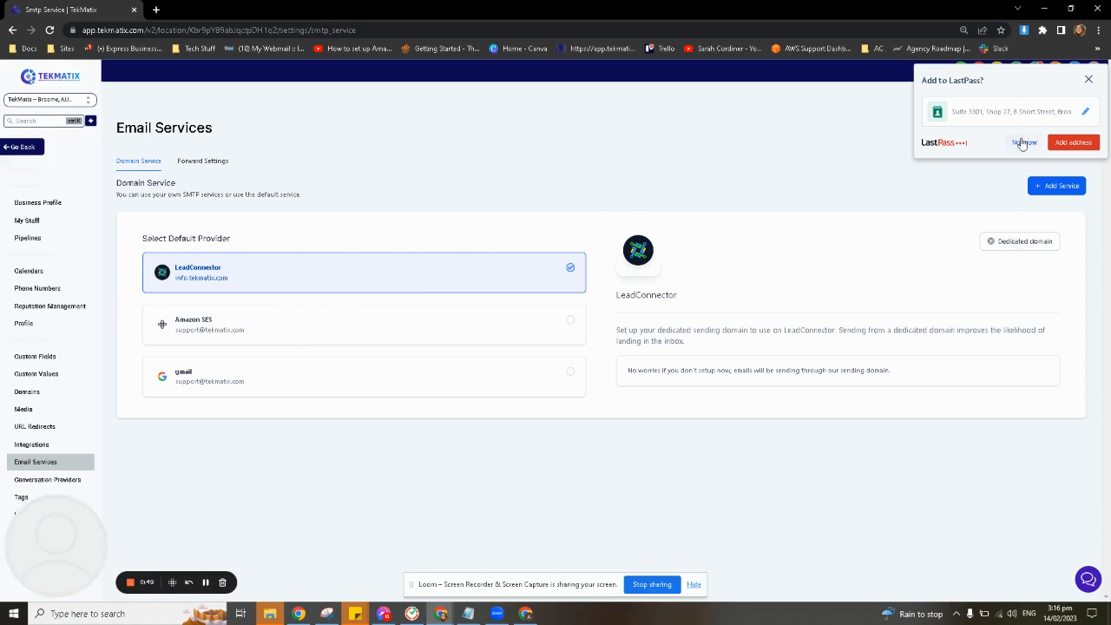
pyautogui.click(1016, 247)
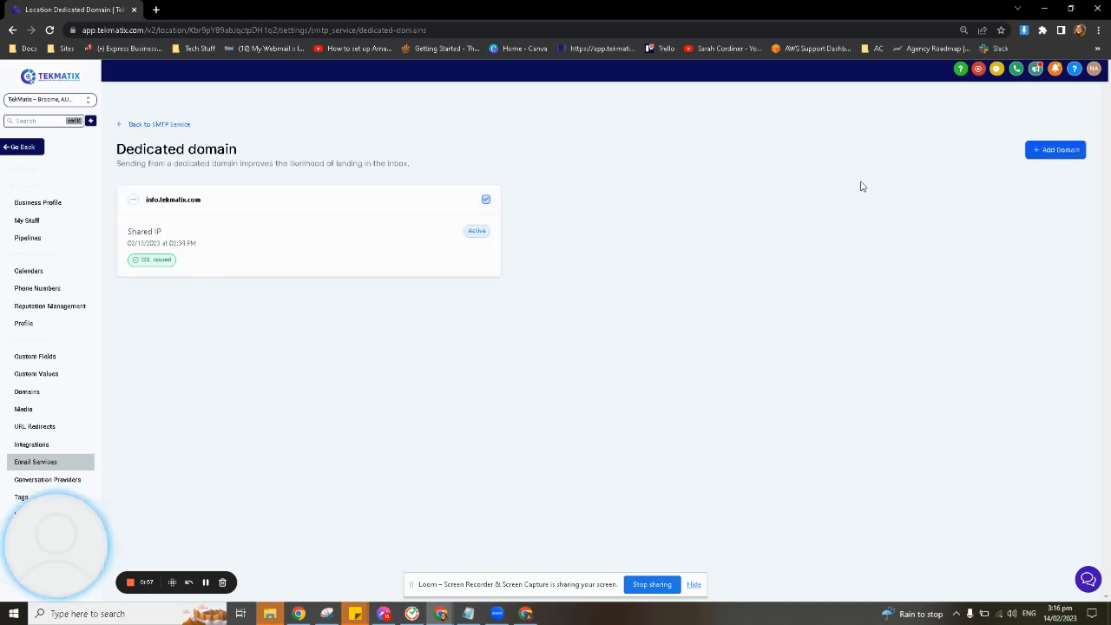
pyautogui.click(1053, 152)
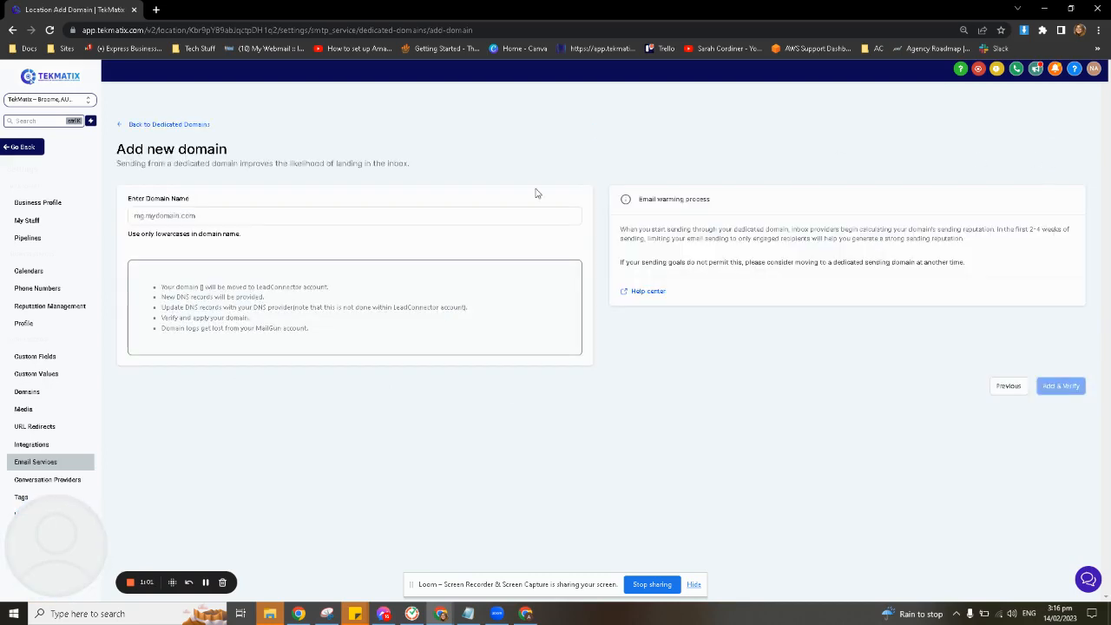
# Review the domain transfer notes, the email warming advice and the domain name formatting rule on the new domain form
pyautogui.click(152, 216)
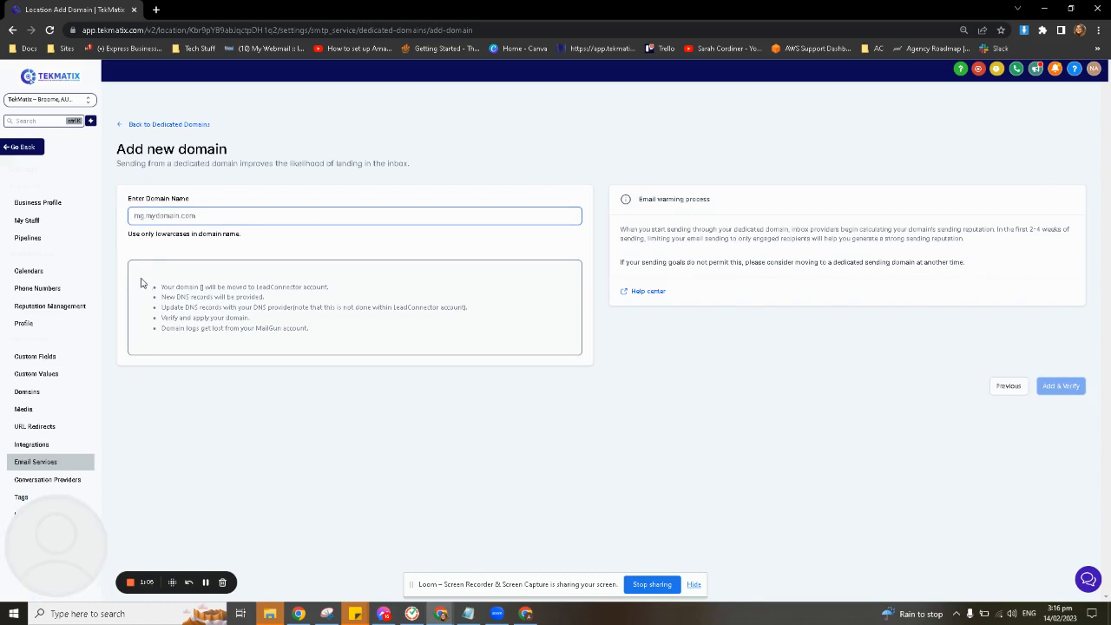
pyautogui.moveTo(153, 284); pyautogui.dragTo(327, 334)
pyautogui.click(635, 337)
pyautogui.moveTo(614, 226); pyautogui.dragTo(987, 272)
pyautogui.click(610, 393)
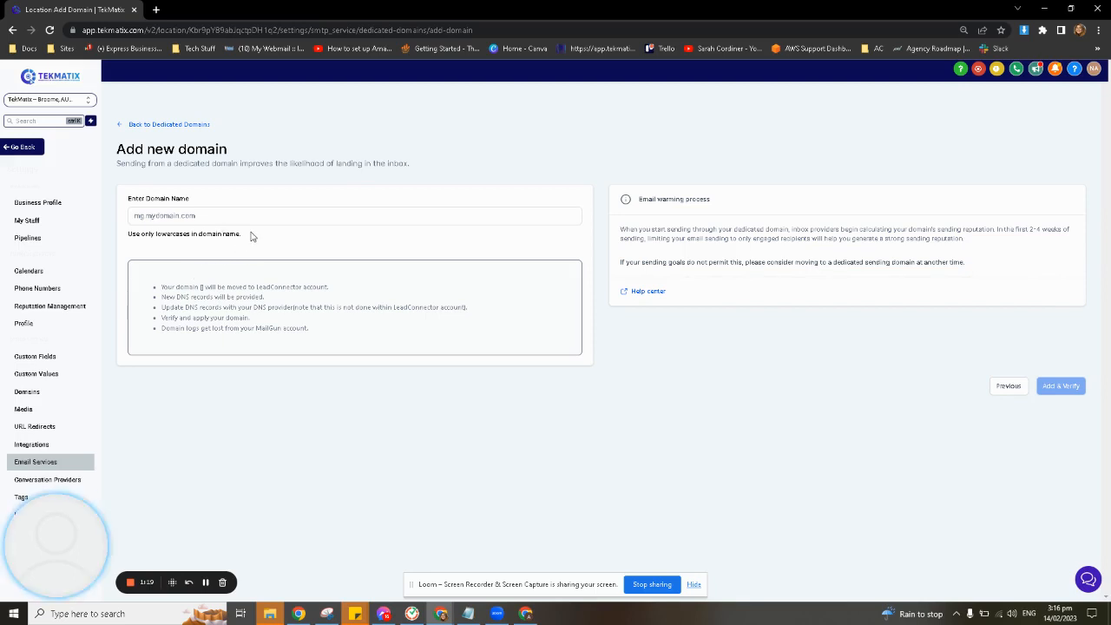
pyautogui.moveTo(249, 235); pyautogui.dragTo(126, 240)
# Add mg.tekmatix.net as the dedicated domain and submit it for verification
pyautogui.click(148, 216)
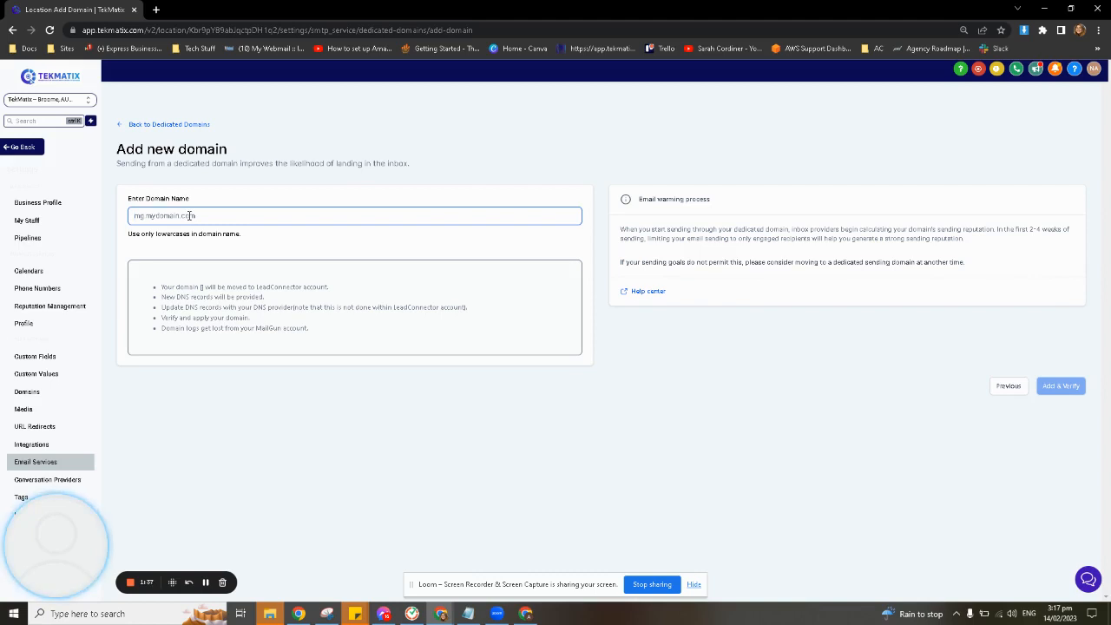
pyautogui.write('mg.te')
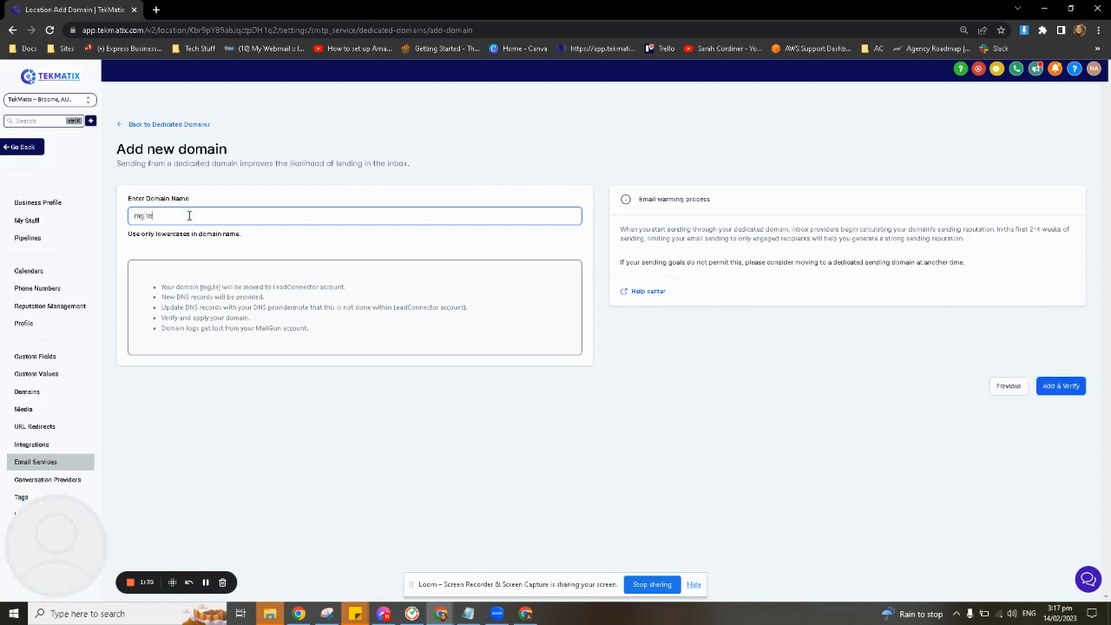
pyautogui.write('kmatix.net')
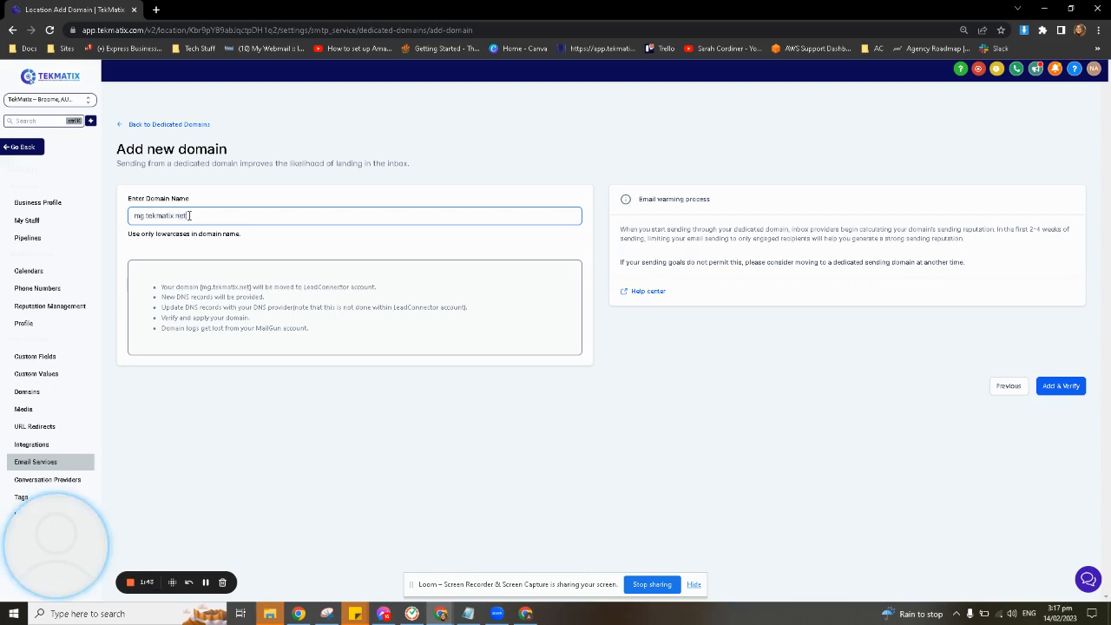
pyautogui.click(1062, 385)
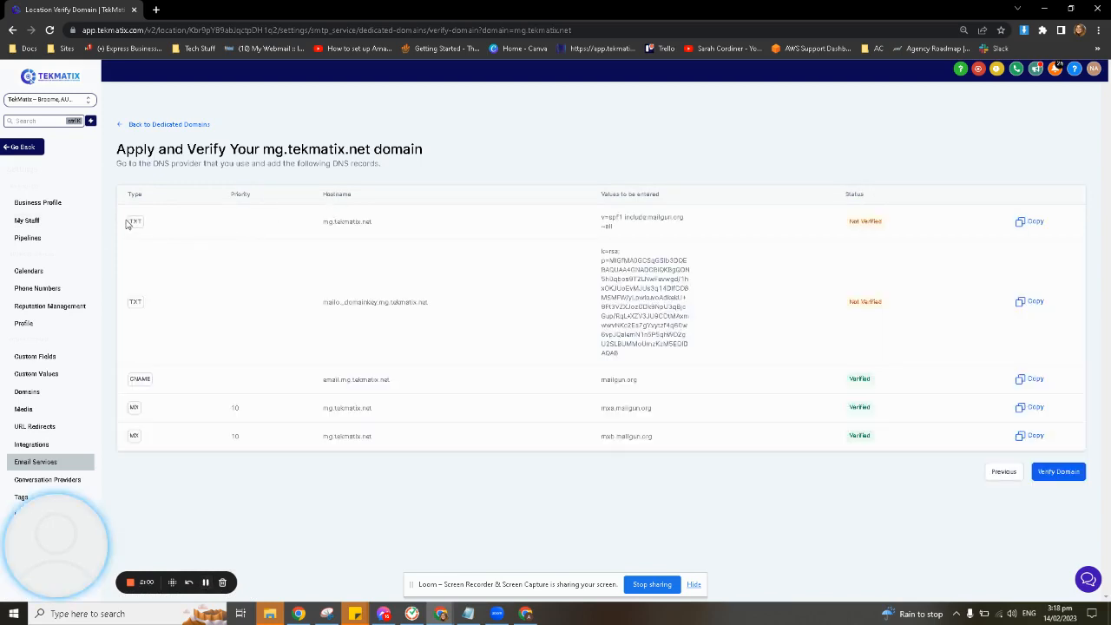
# Show the required DNS records beside the Google Domains DNS page for tekmatix.net, and reload that page to reach its custom records
pyautogui.moveTo(129, 223); pyautogui.dragTo(648, 237)
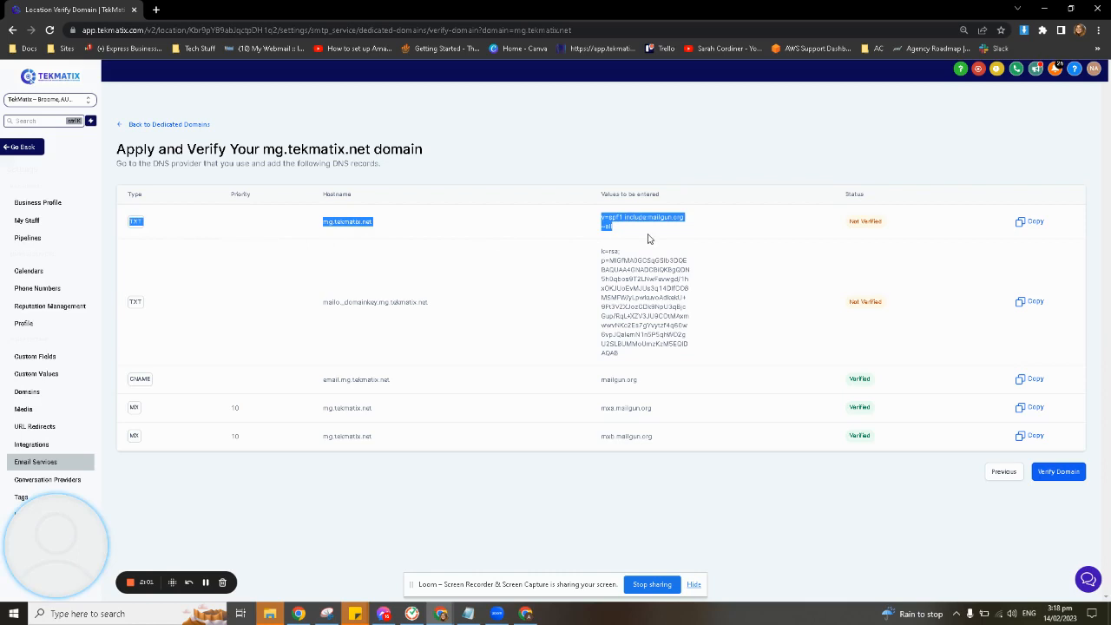
pyautogui.click(638, 279)
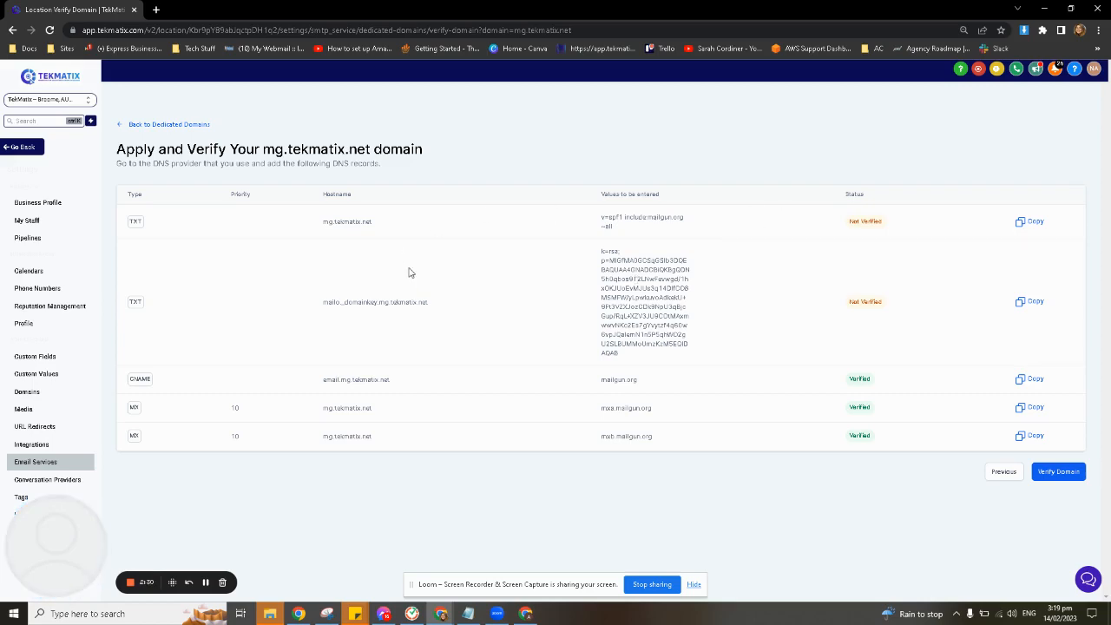
pyautogui.click(1070, 8)
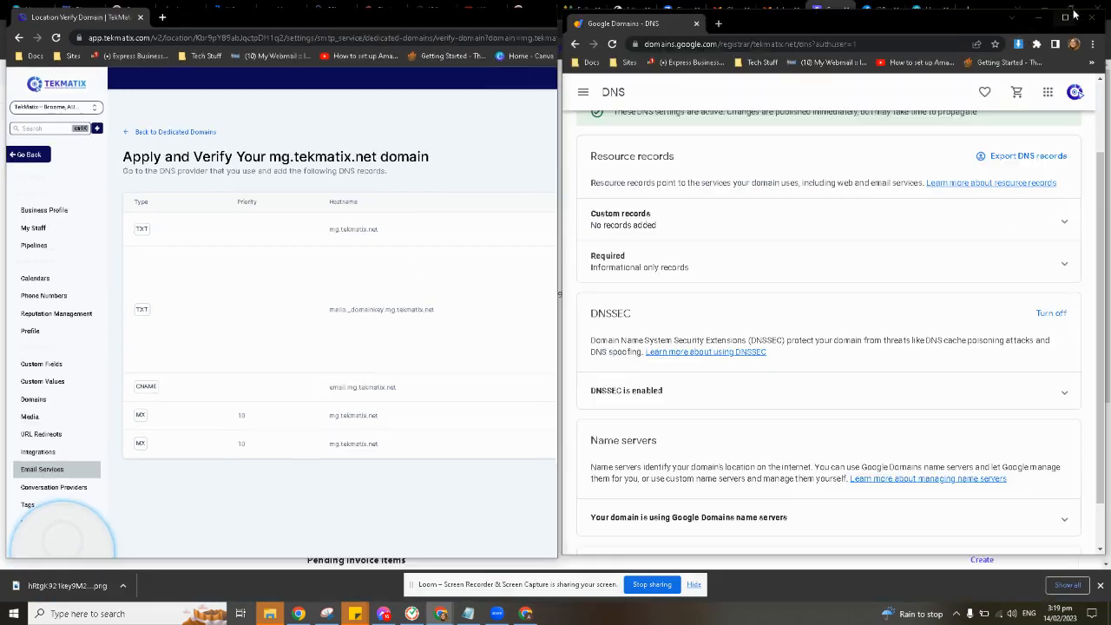
pyautogui.scroll(2, 787, 245)
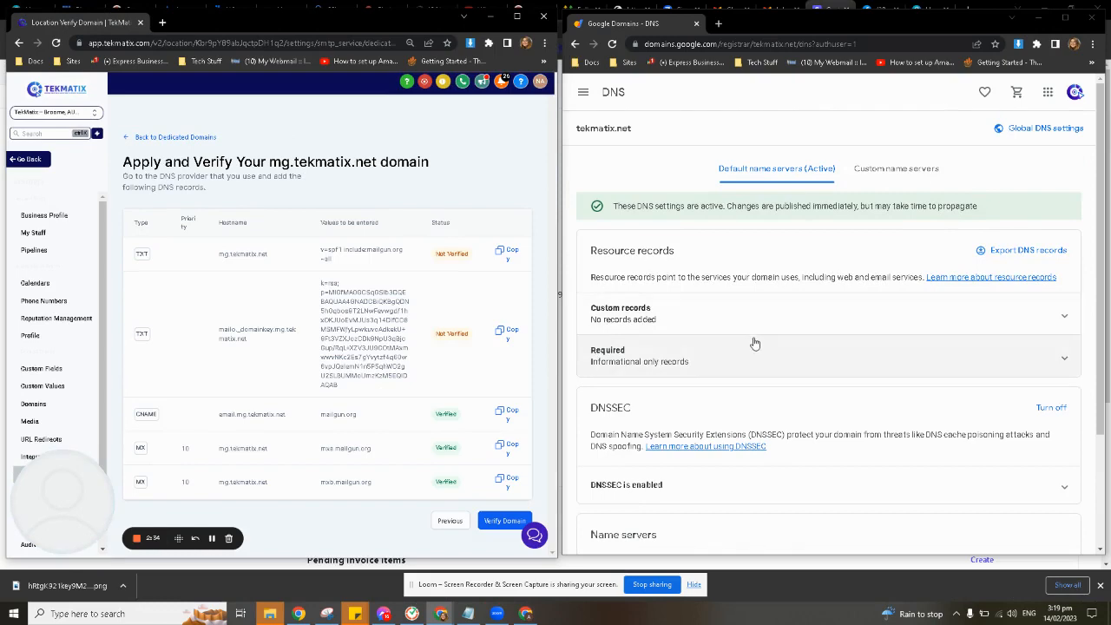
pyautogui.scroll(-2, 695, 408)
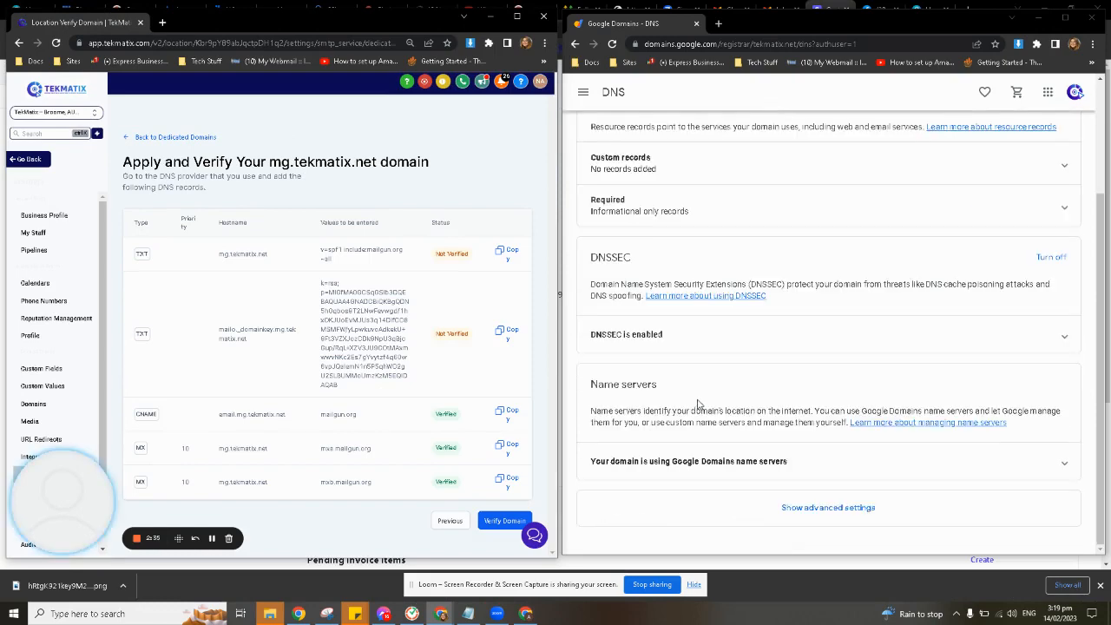
pyautogui.scroll(2, 699, 402)
pyautogui.click(612, 44)
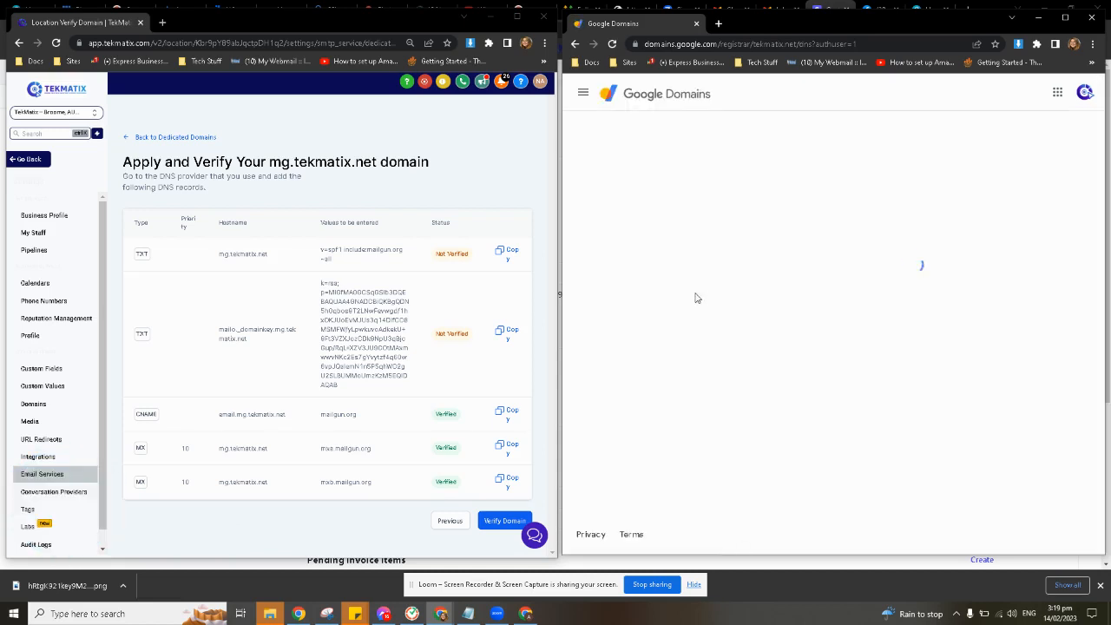
pyautogui.moveTo(438, 418); pyautogui.dragTo(468, 486)
pyautogui.click(462, 478)
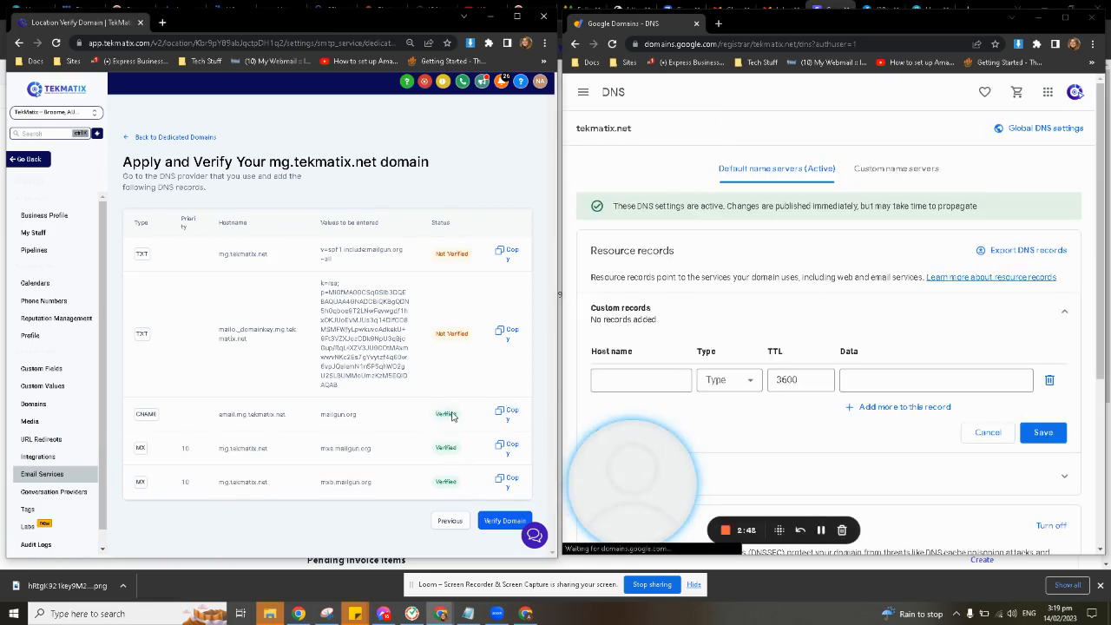
pyautogui.scroll(-1, 828, 382)
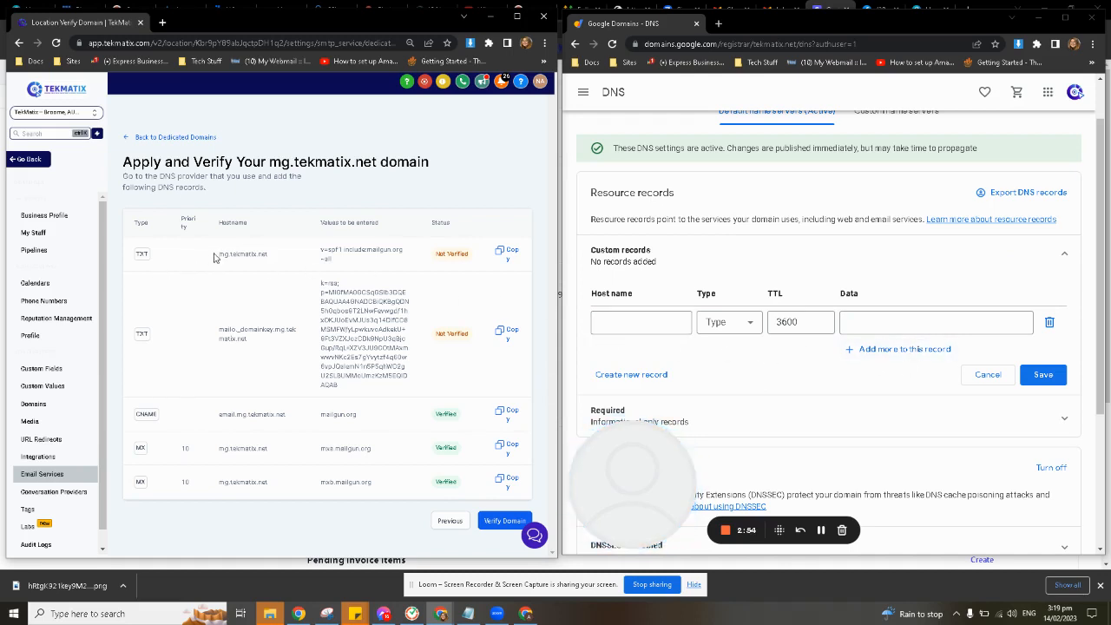
# Copy only the subdomain part of the first TXT record's hostname and enter mg as the new custom record's host name
pyautogui.moveTo(217, 254)
pyautogui.mouseDown()
pyautogui.moveTo(243, 261)
pyautogui.moveTo(231, 266)
pyautogui.mouseUp()
pyautogui.click(252, 285)
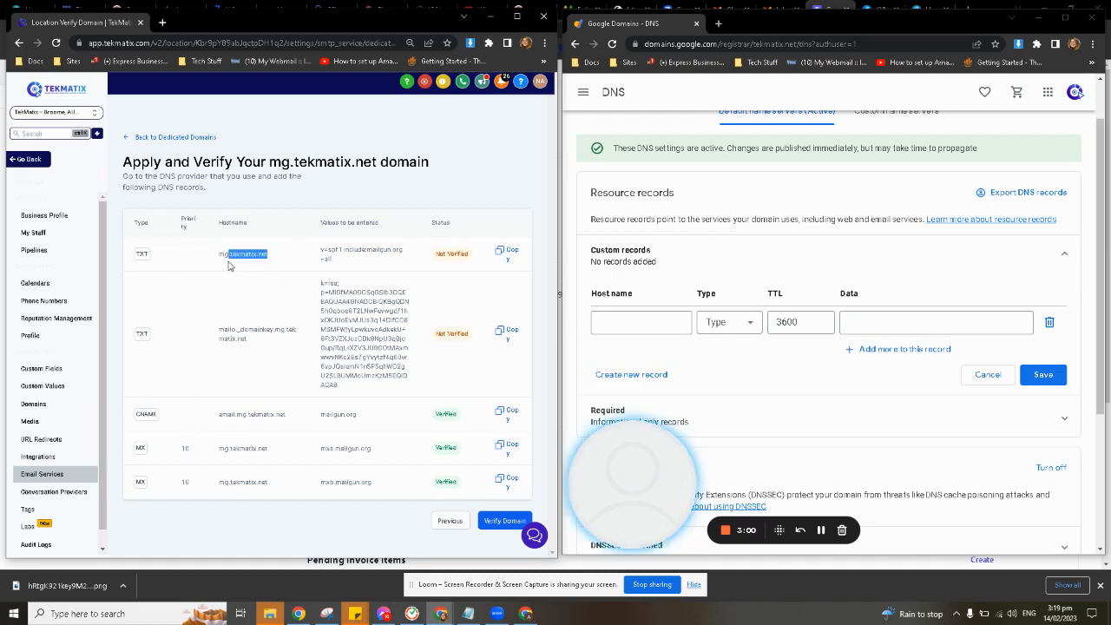
pyautogui.click(253, 270)
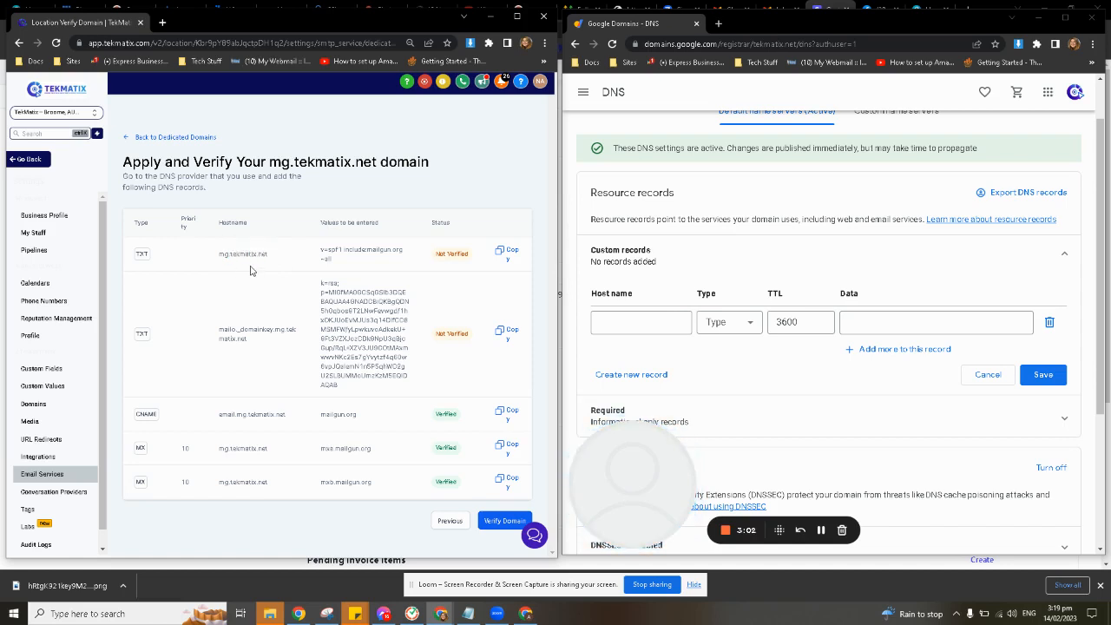
pyautogui.moveTo(218, 254); pyautogui.dragTo(228, 257)
pyautogui.hotkey('ctrl', 'c')
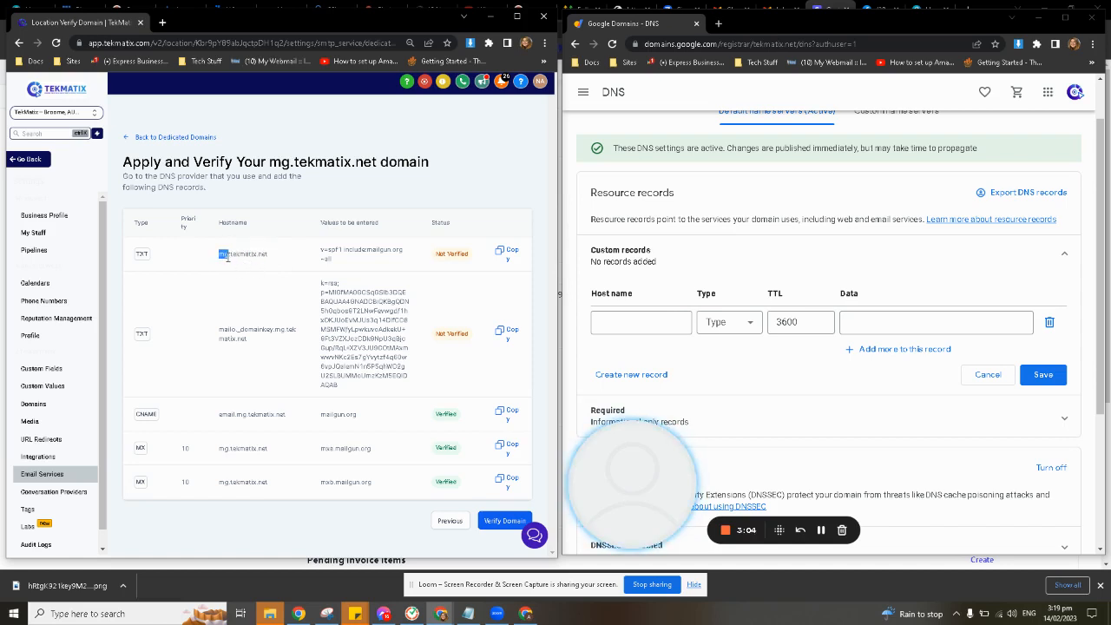
pyautogui.click(640, 321)
pyautogui.hotkey('ctrl', 'v')
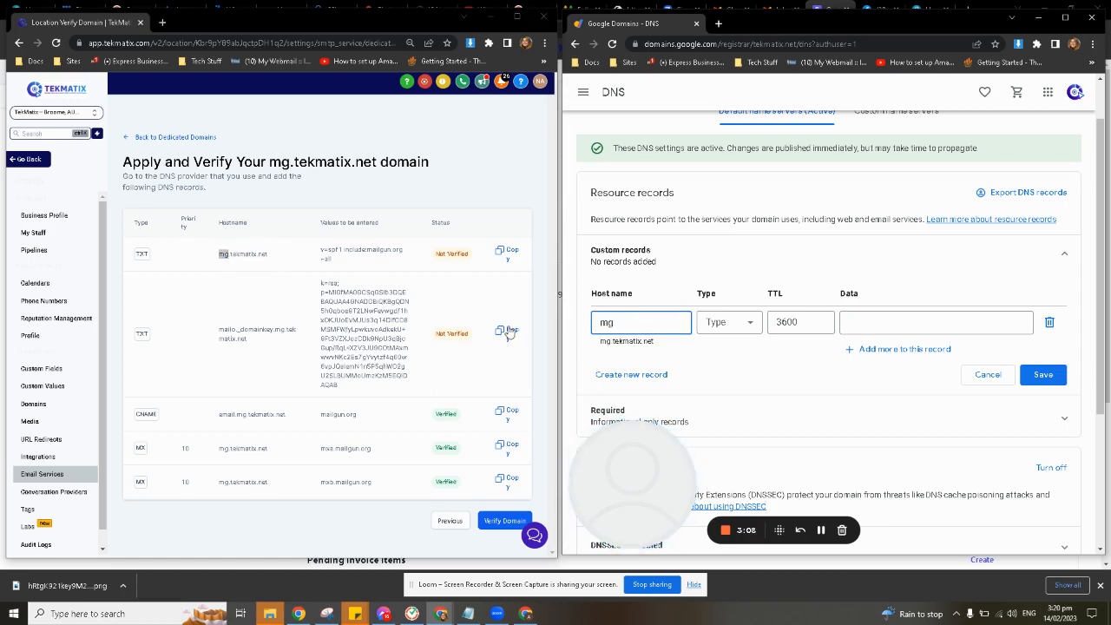
# Set the mg record's type to TXT and keep its TTL at 3600
pyautogui.doubleClick(150, 223)
pyautogui.doubleClick(142, 253)
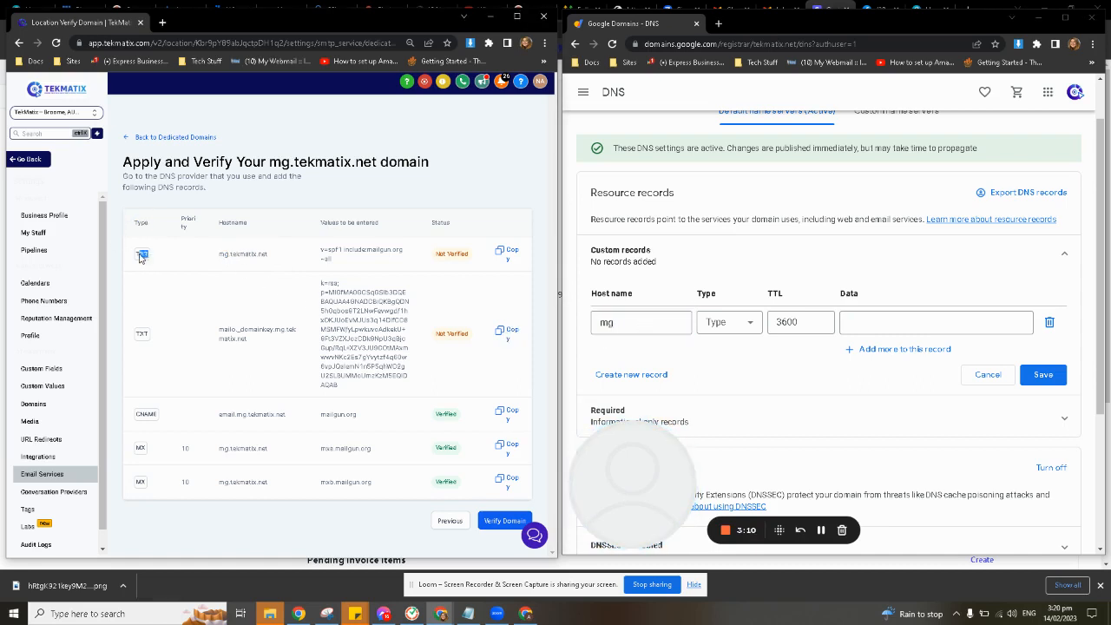
pyautogui.click(745, 323)
pyautogui.scroll(-5, 729, 417)
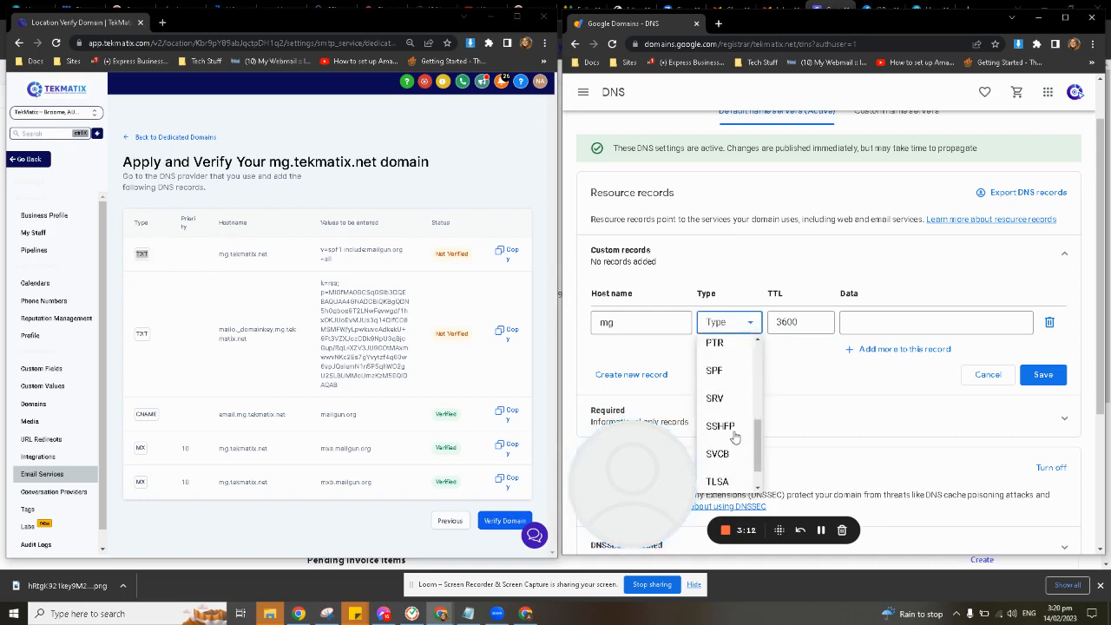
pyautogui.click(724, 474)
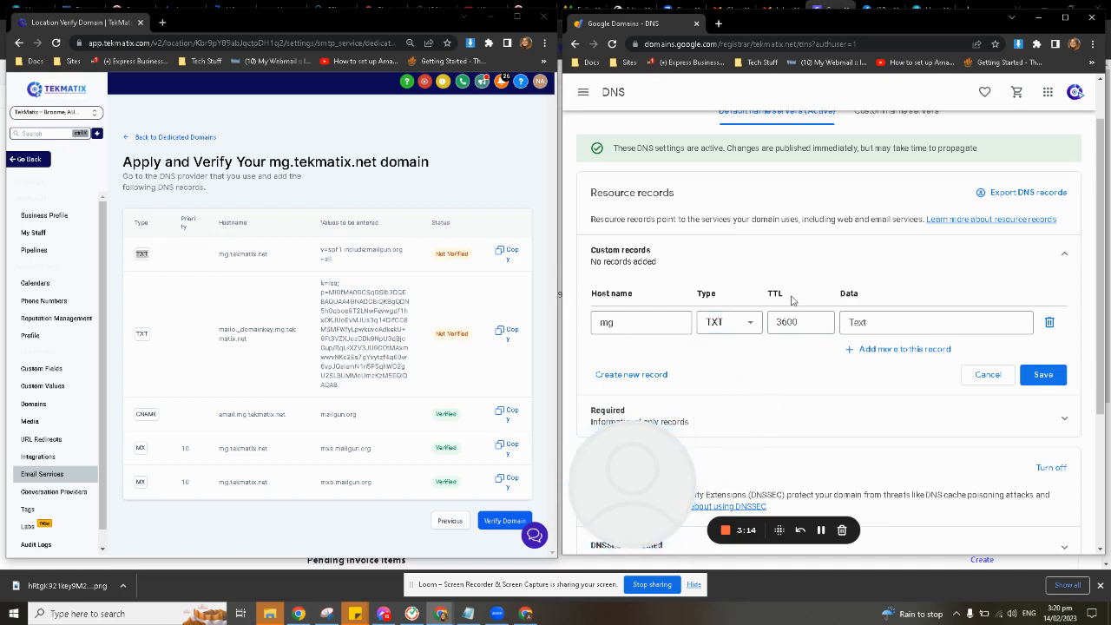
pyautogui.doubleClick(775, 294)
pyautogui.click(810, 318)
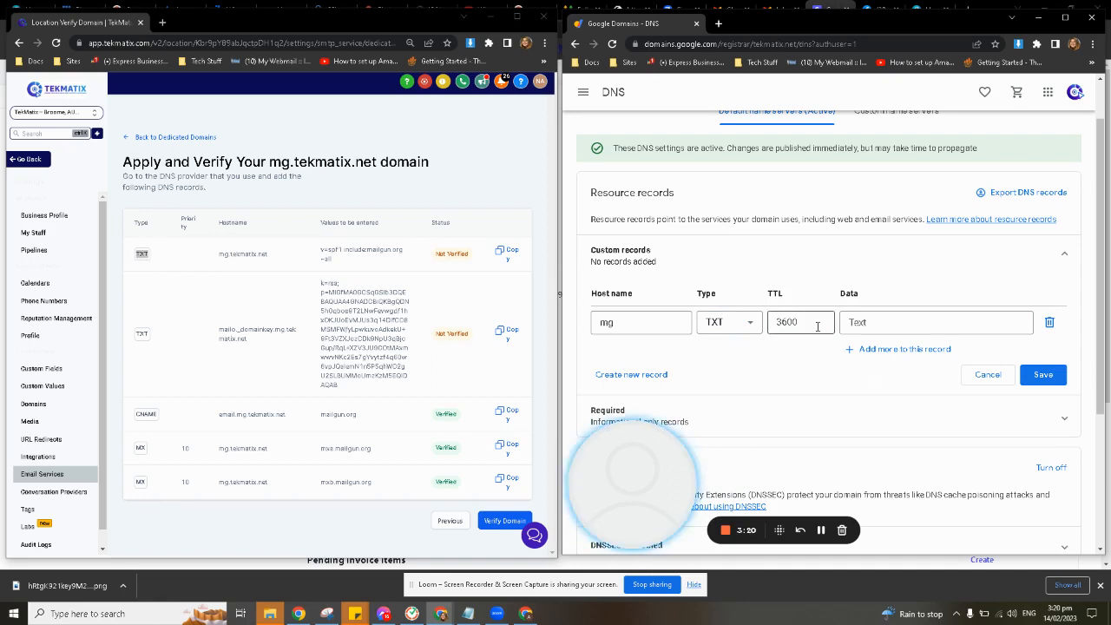
# Copy the first TXT record's value, v=spf1 include:mailgun.org ~all, into the mg record's data
pyautogui.moveTo(320, 248); pyautogui.dragTo(348, 268)
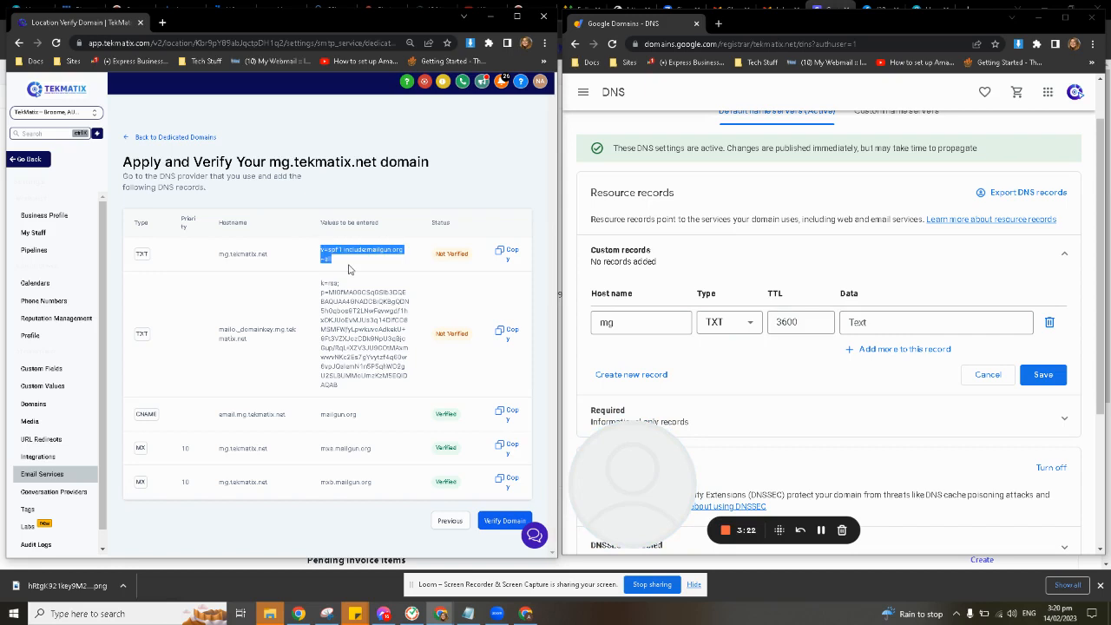
pyautogui.hotkey('ctrl', 'c')
pyautogui.click(900, 321)
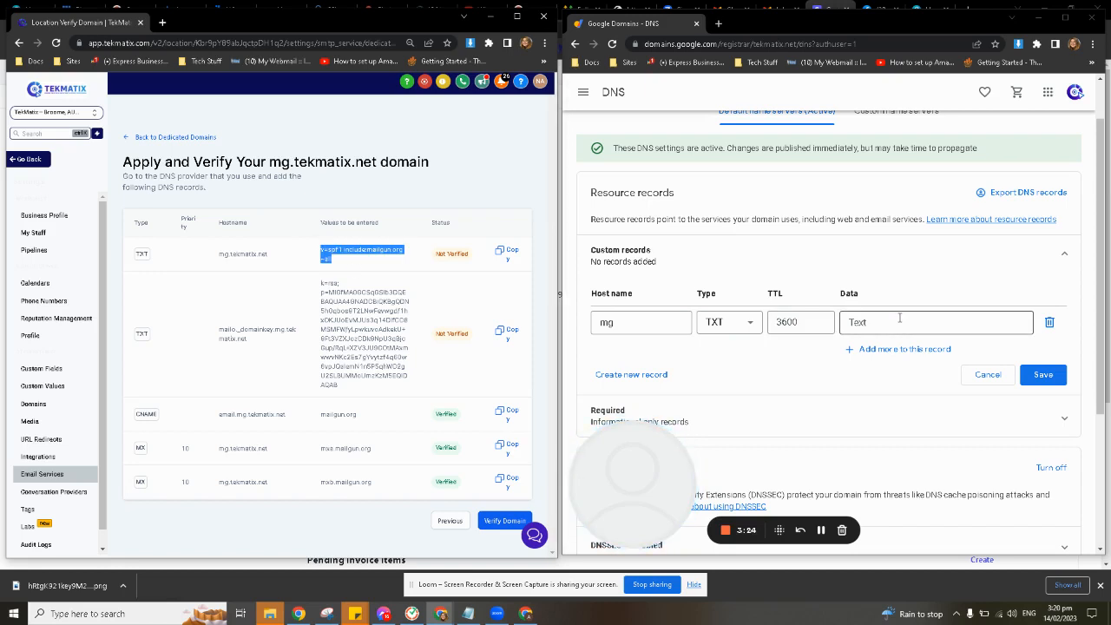
pyautogui.hotkey('ctrl', 'v')
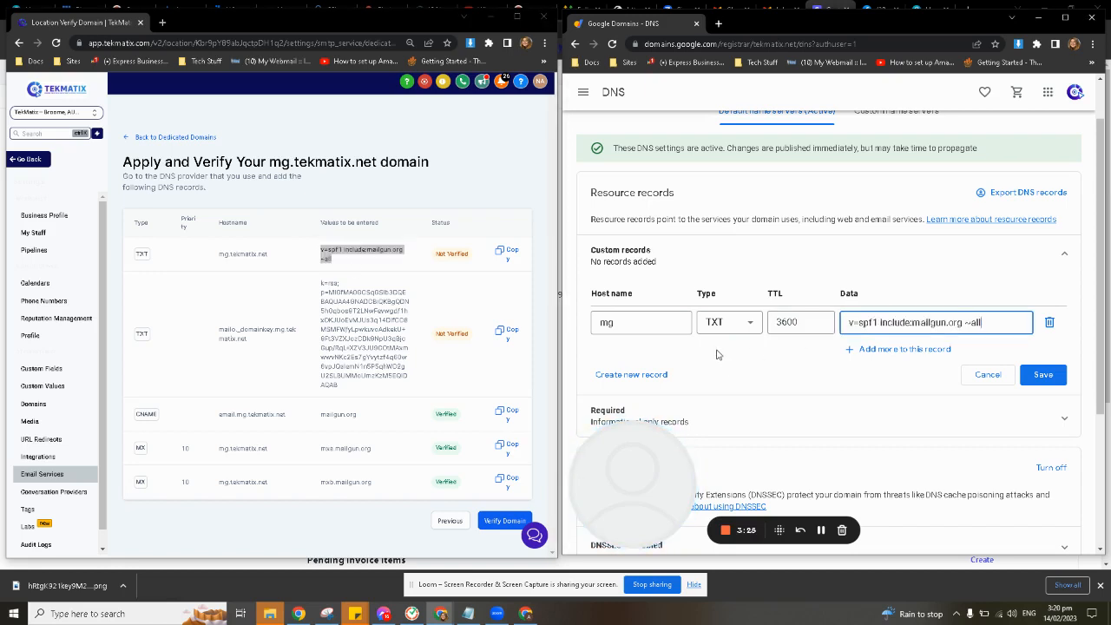
# Create a second custom record with the host name mailo._domainkey.mg, copied from the second TXT record without the root domain
pyautogui.click(651, 374)
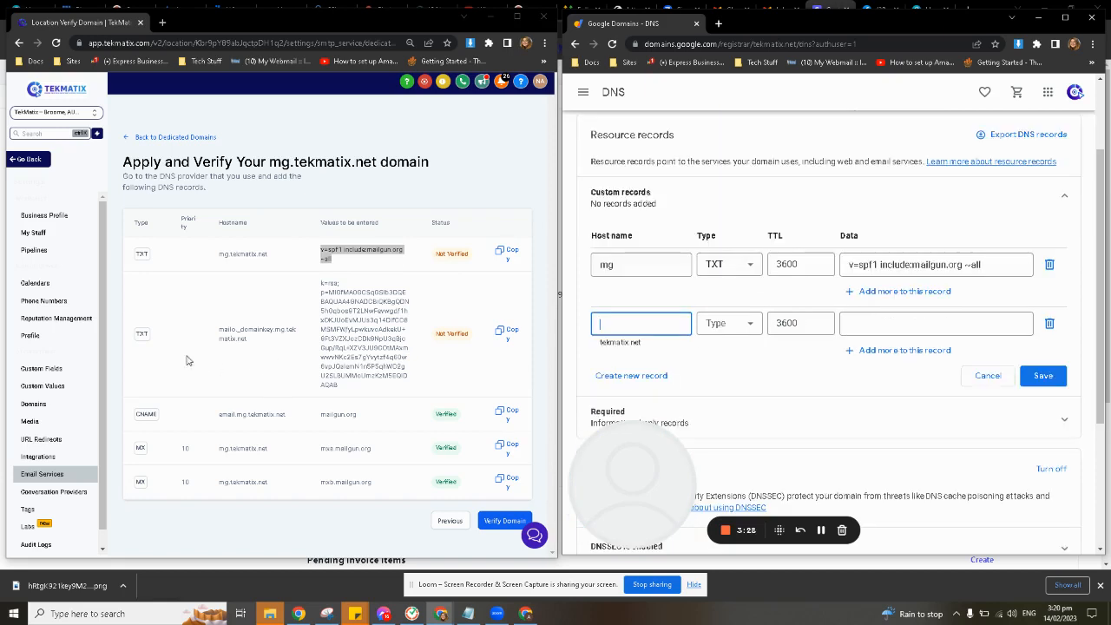
pyautogui.moveTo(134, 332); pyautogui.dragTo(150, 341)
pyautogui.click(233, 337)
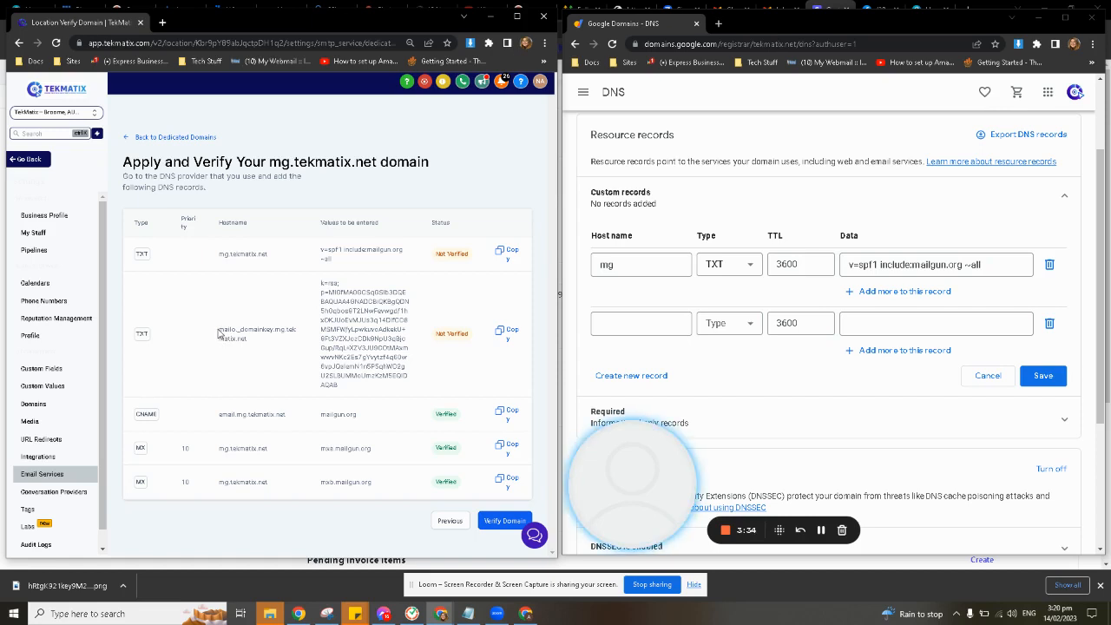
pyautogui.moveTo(220, 335); pyautogui.dragTo(284, 332)
pyautogui.hotkey('ctrl', 'c')
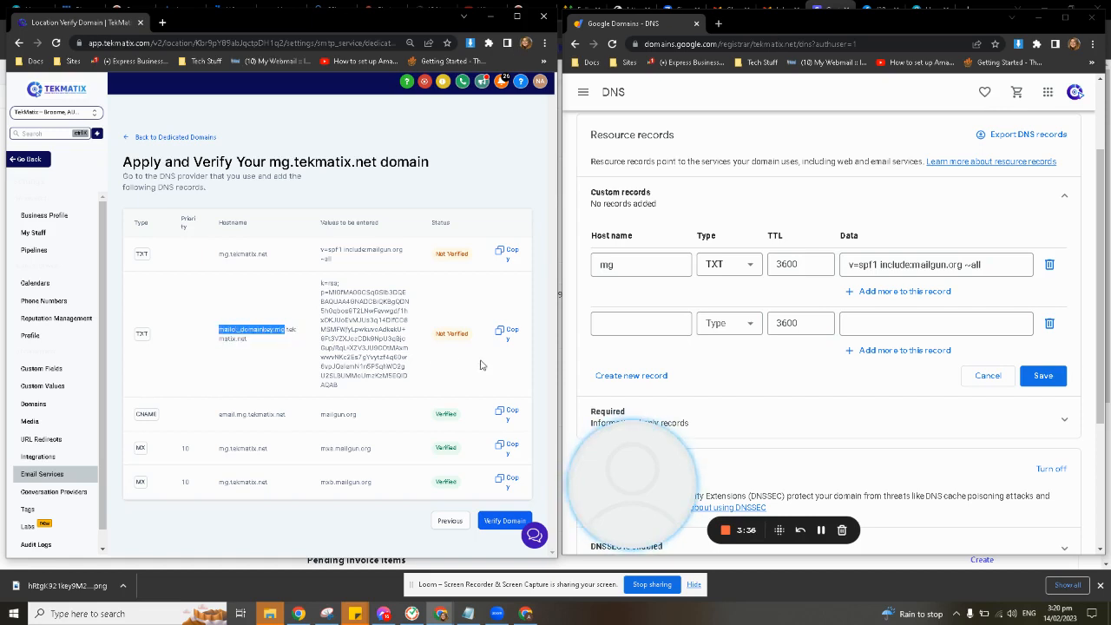
pyautogui.click(657, 320)
pyautogui.hotkey('ctrl', 'v')
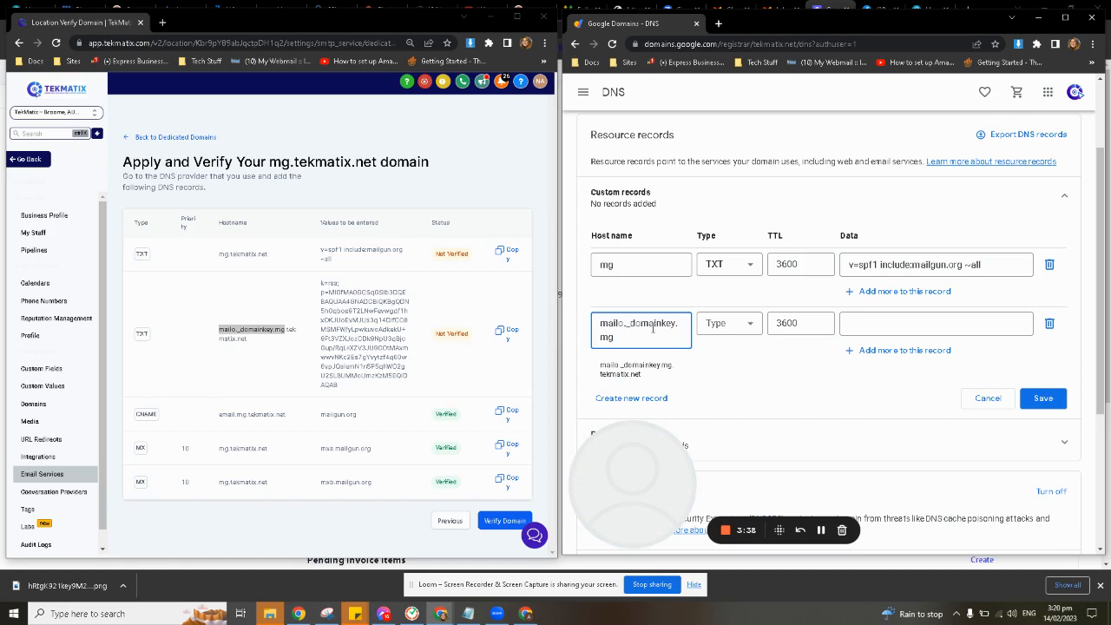
# Set the mailo._domainkey.mg record's type to TXT and copy the second TXT record's full k=rsa value into its data
pyautogui.click(729, 325)
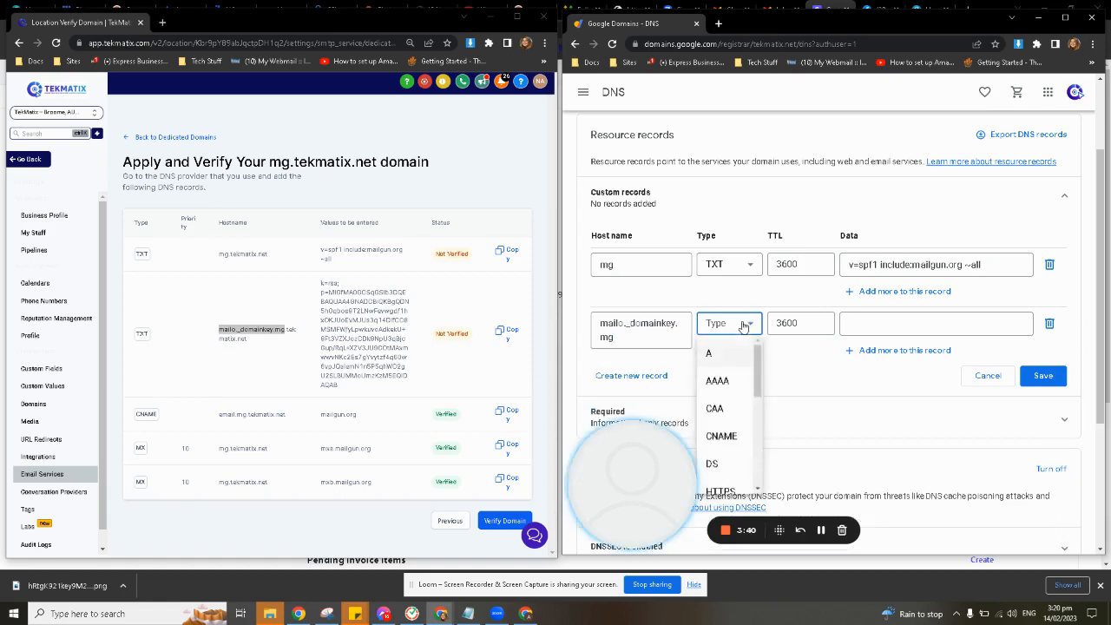
pyautogui.scroll(-5, 733, 414)
pyautogui.scroll(-1, 732, 426)
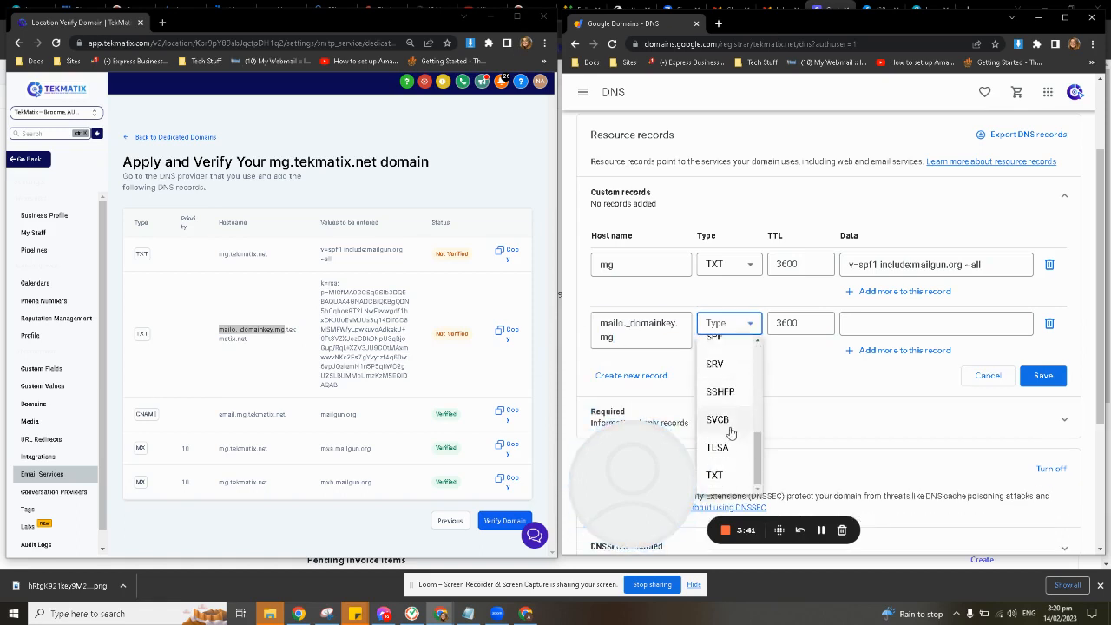
pyautogui.click(714, 475)
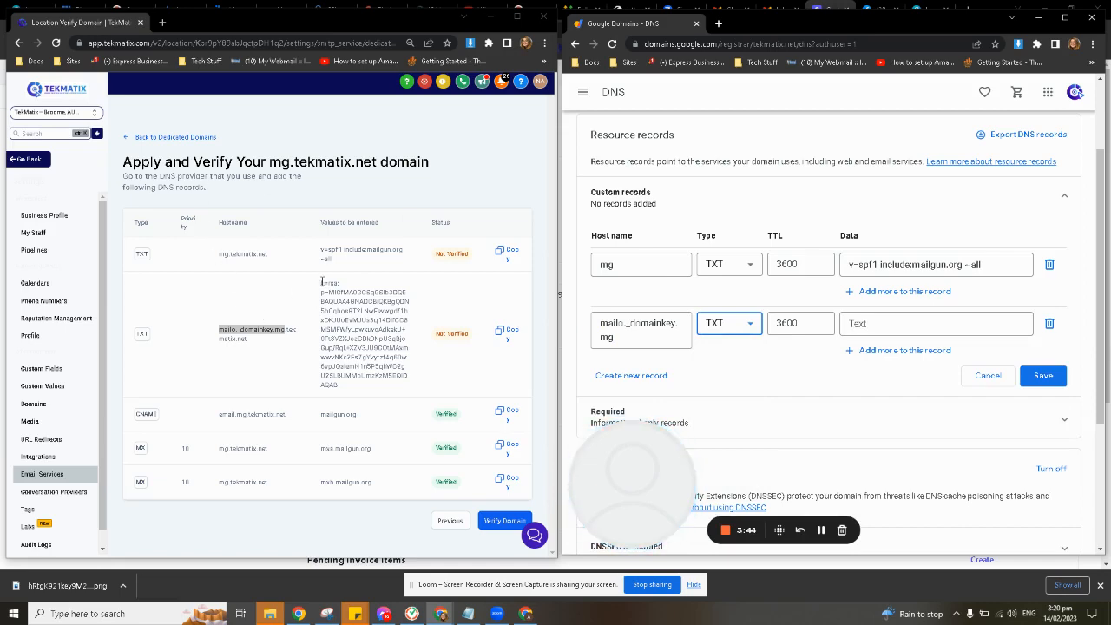
pyautogui.moveTo(321, 281); pyautogui.dragTo(353, 391)
pyautogui.hotkey('ctrl', 'c')
pyautogui.click(879, 323)
pyautogui.hotkey('ctrl', 'v')
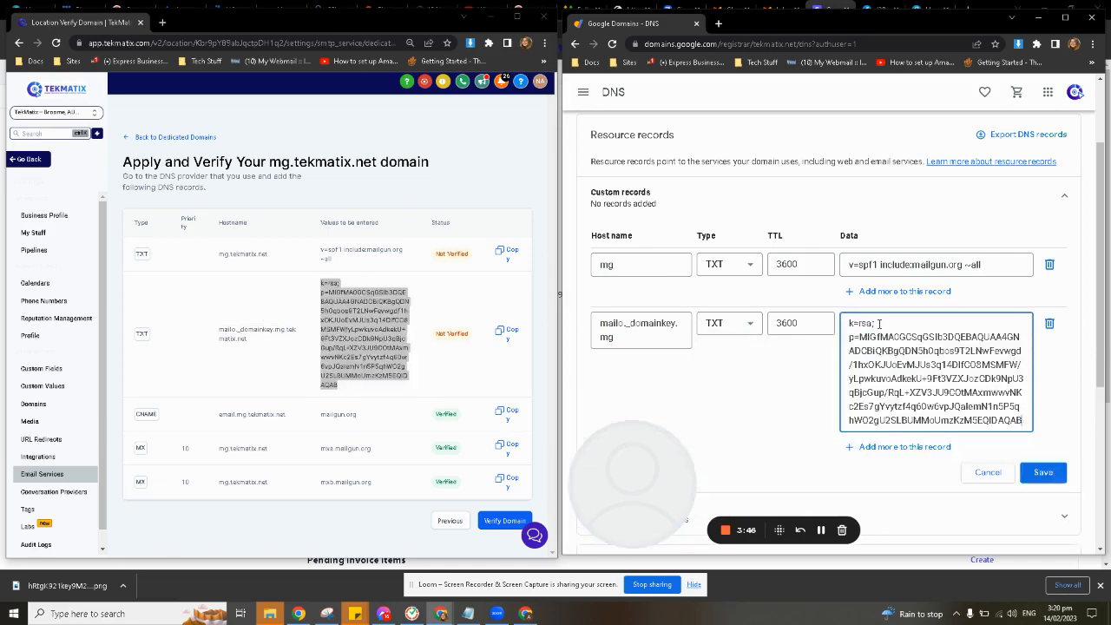
# Create a third custom record with the host name email.mg, copied from the CNAME record's hostname without the root domain
pyautogui.scroll(-3, 657, 360)
pyautogui.click(644, 248)
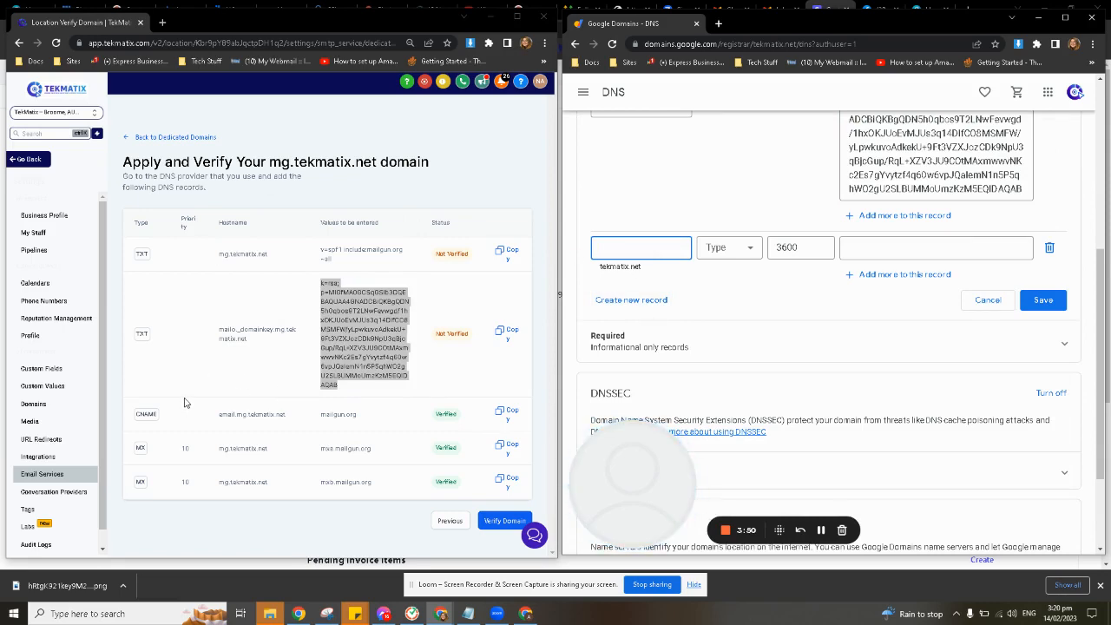
pyautogui.scroll(3, 724, 317)
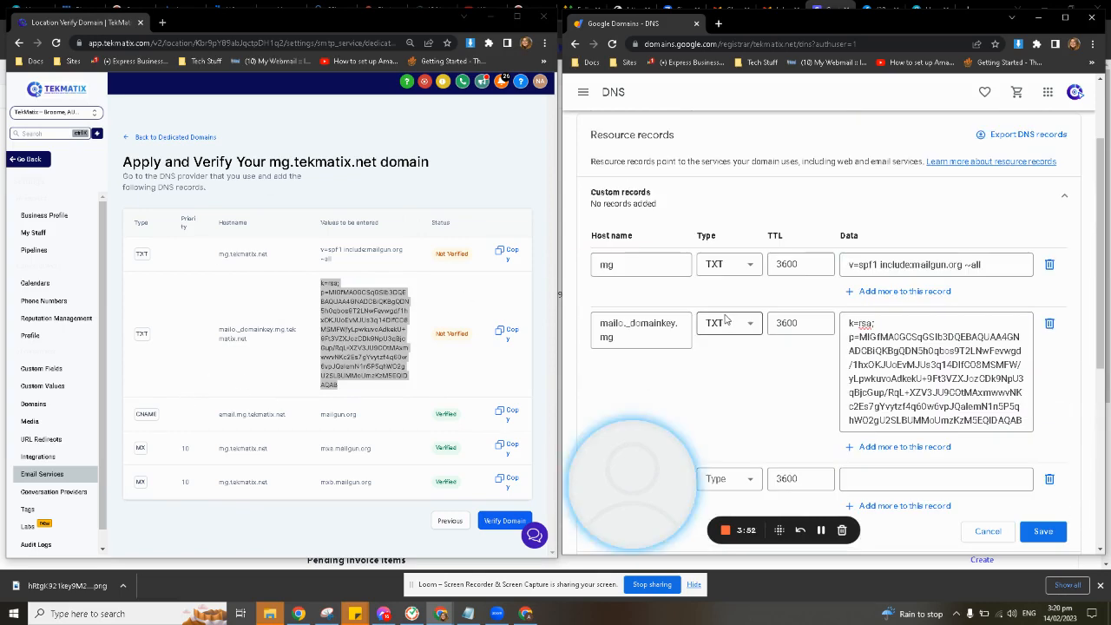
pyautogui.scroll(-2, 729, 319)
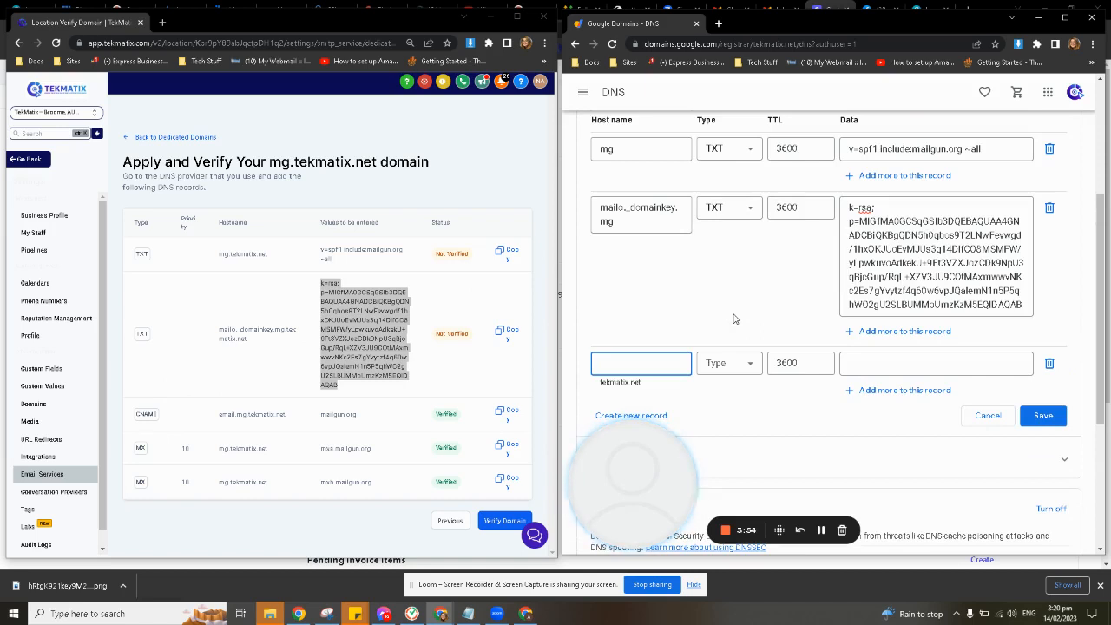
pyautogui.scroll(1, 733, 319)
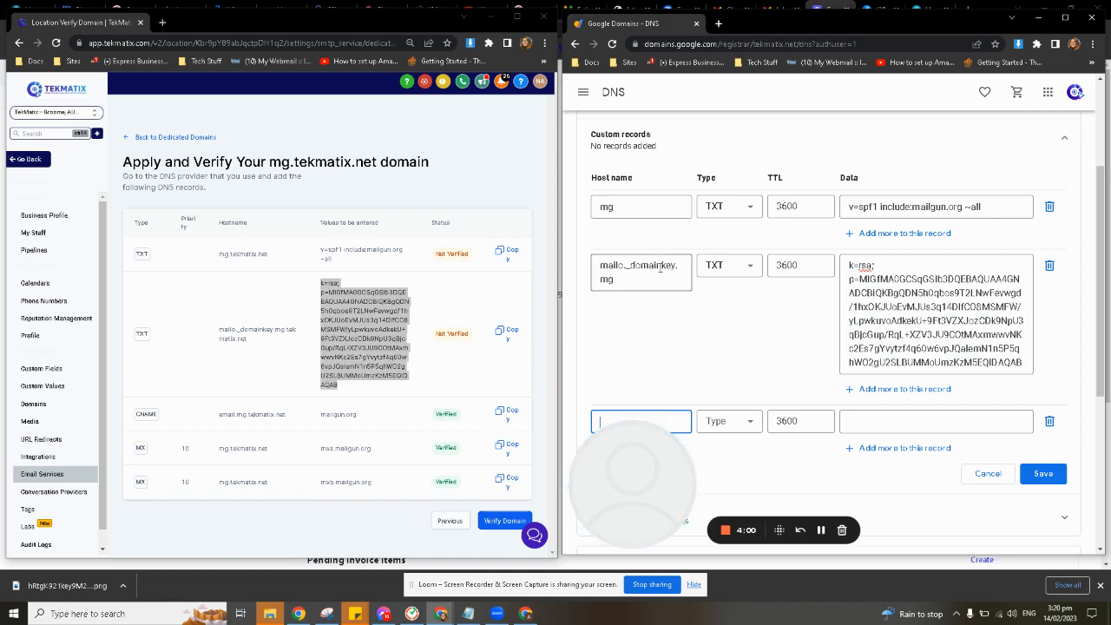
pyautogui.scroll(-1, 665, 297)
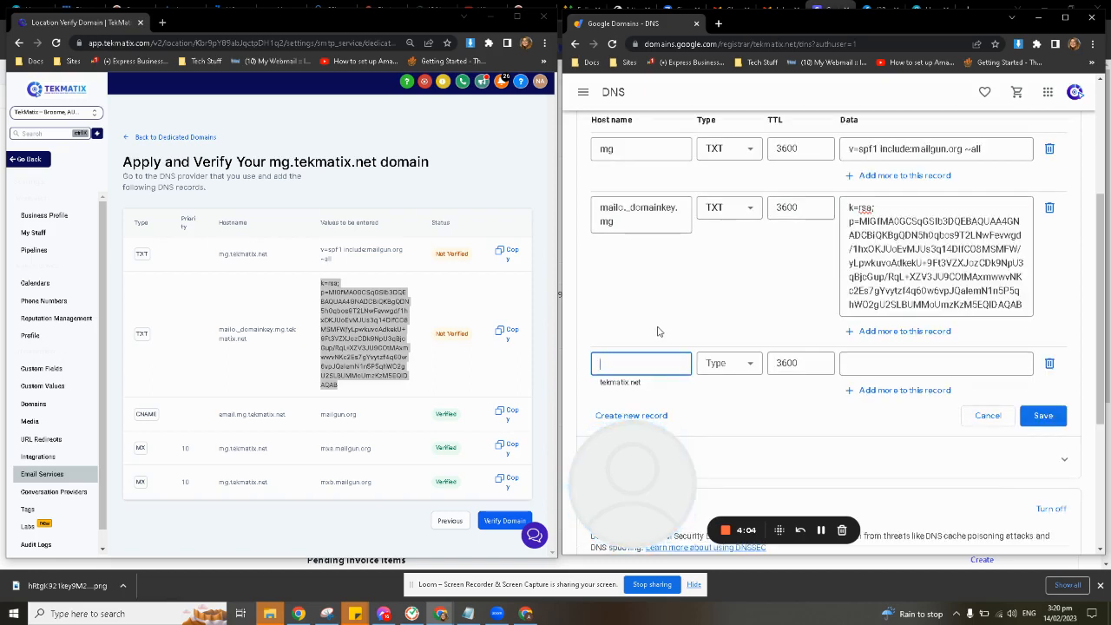
pyautogui.scroll(-1, 659, 331)
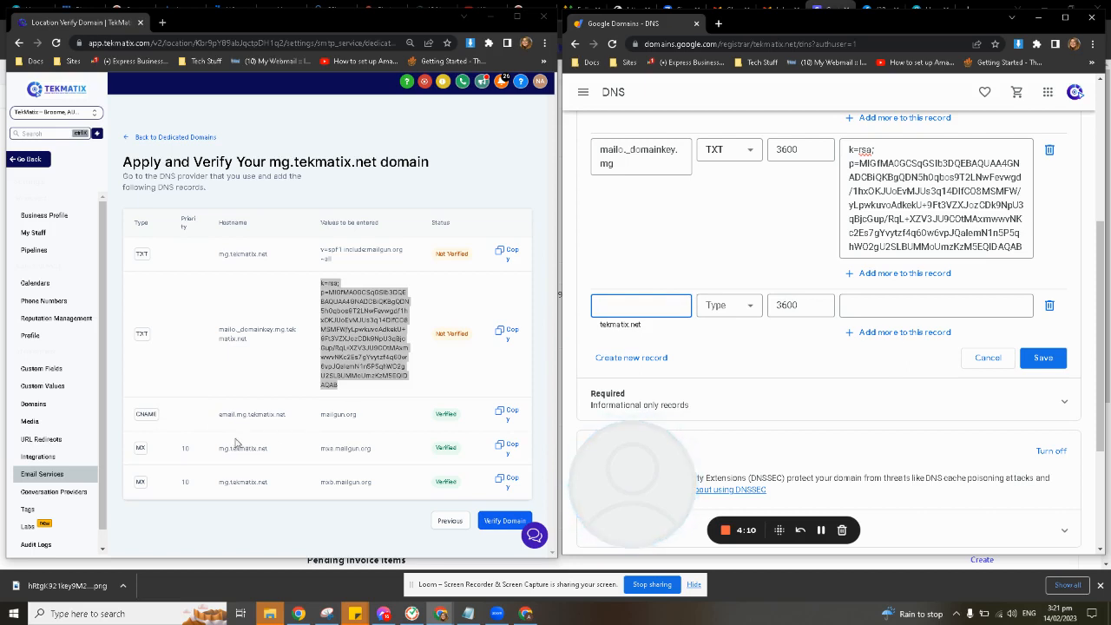
pyautogui.moveTo(219, 415); pyautogui.dragTo(244, 415)
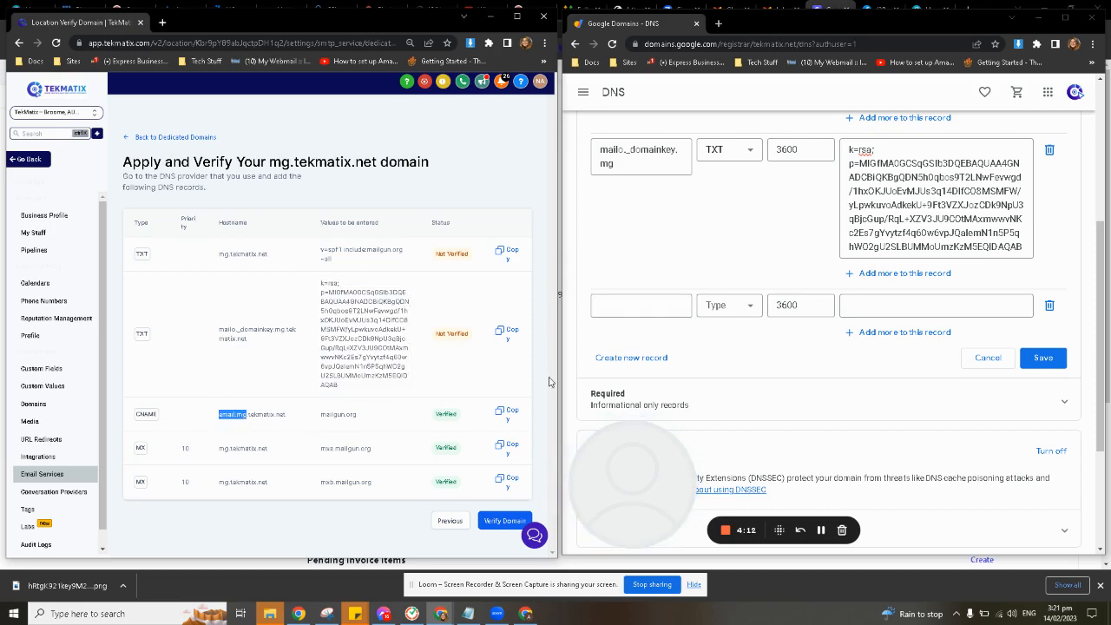
pyautogui.click(669, 303)
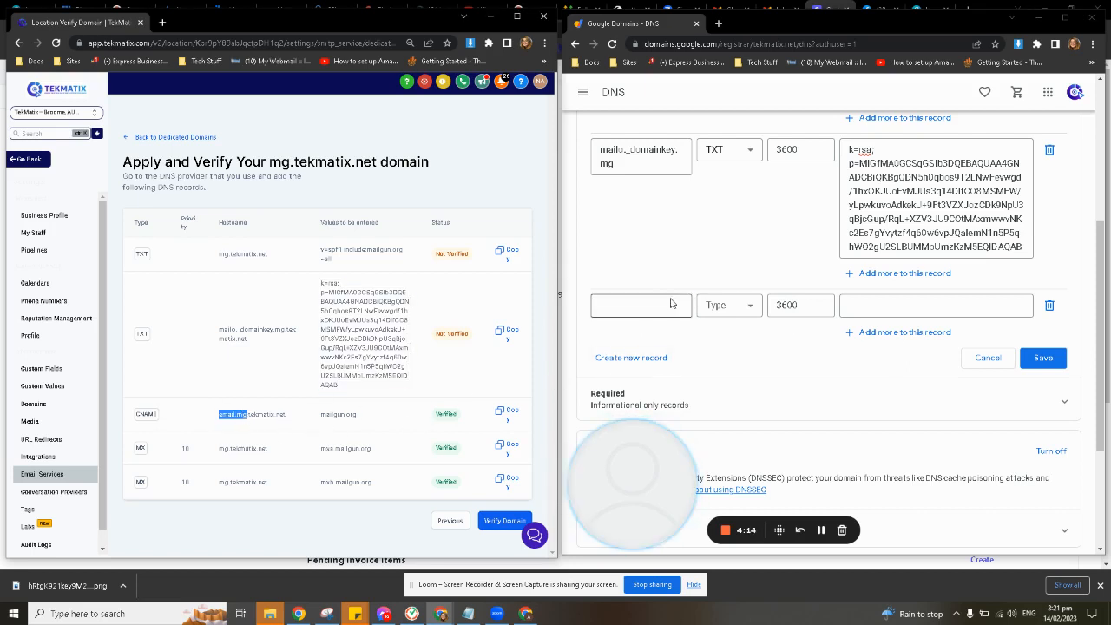
pyautogui.hotkey('ctrl', 'v')
# Set the email.mg record's type to CNAME and copy the value mailgun.org into its data
pyautogui.click(736, 313)
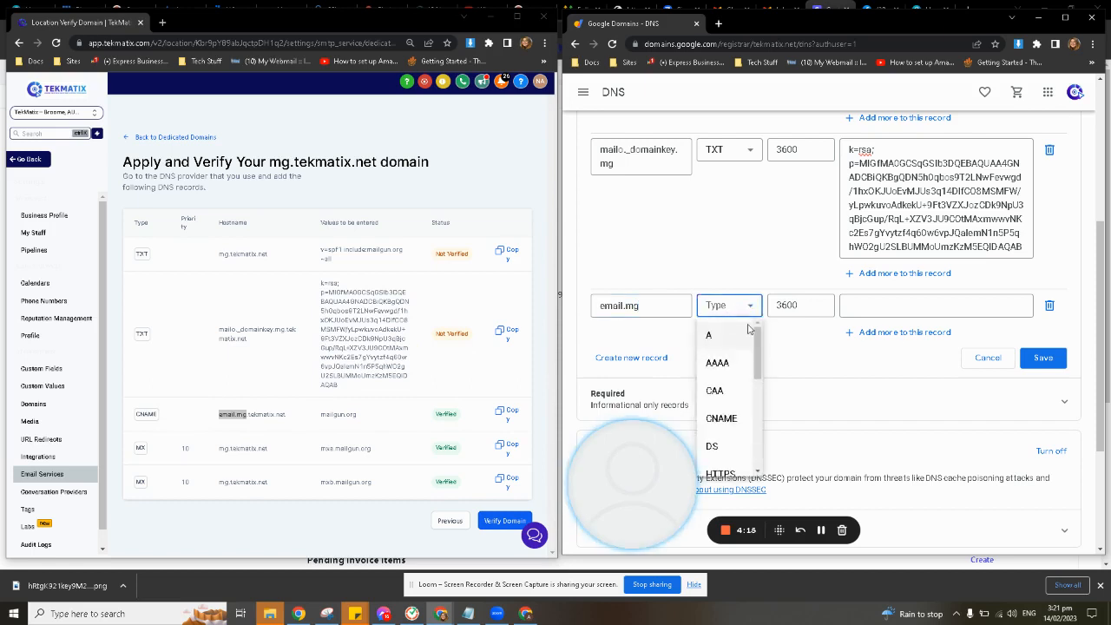
pyautogui.click(732, 419)
pyautogui.moveTo(315, 424); pyautogui.dragTo(362, 422)
pyautogui.hotkey('ctrl', 'c')
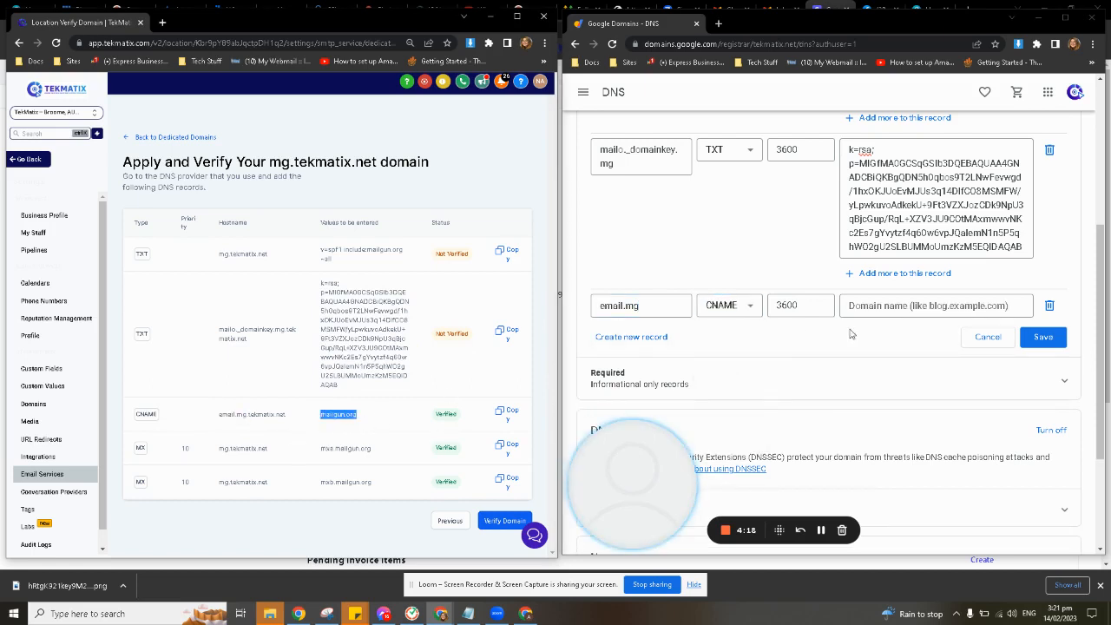
pyautogui.click(886, 306)
pyautogui.hotkey('ctrl', 'v')
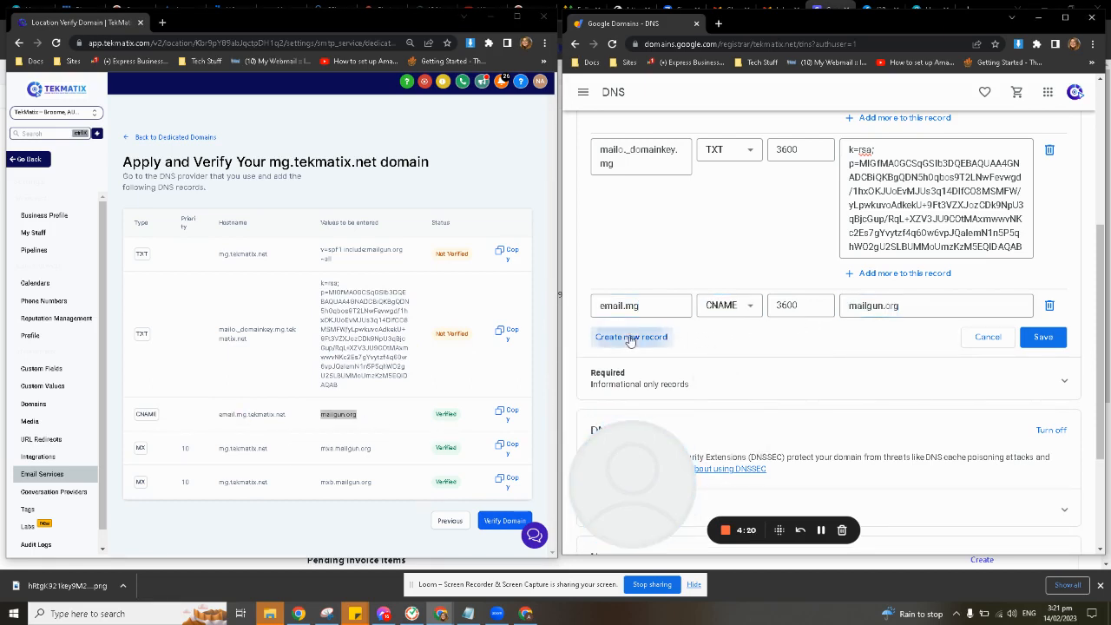
# Create a fourth custom record with the host name mg and set its type to MX
pyautogui.click(633, 337)
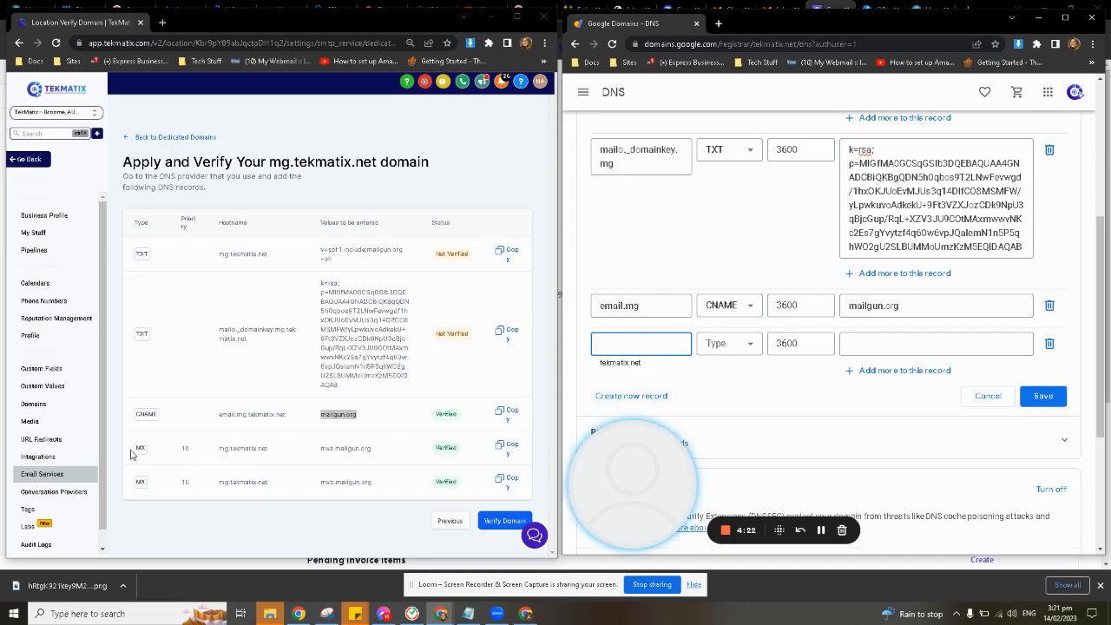
pyautogui.moveTo(218, 449); pyautogui.dragTo(227, 450)
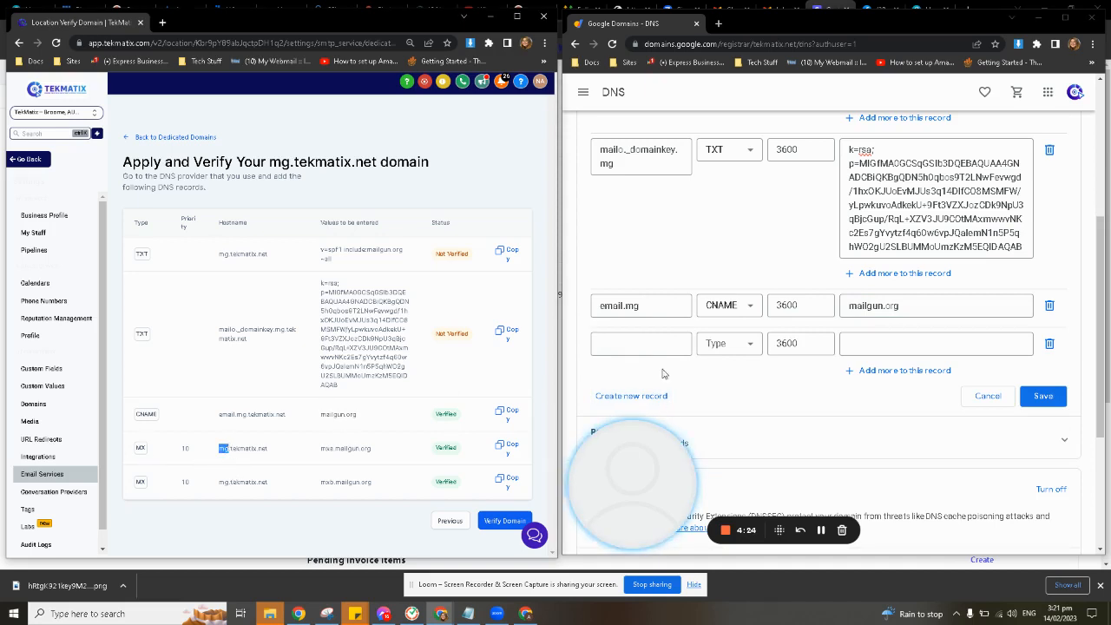
pyautogui.click(651, 343)
pyautogui.write('mg')
pyautogui.click(733, 346)
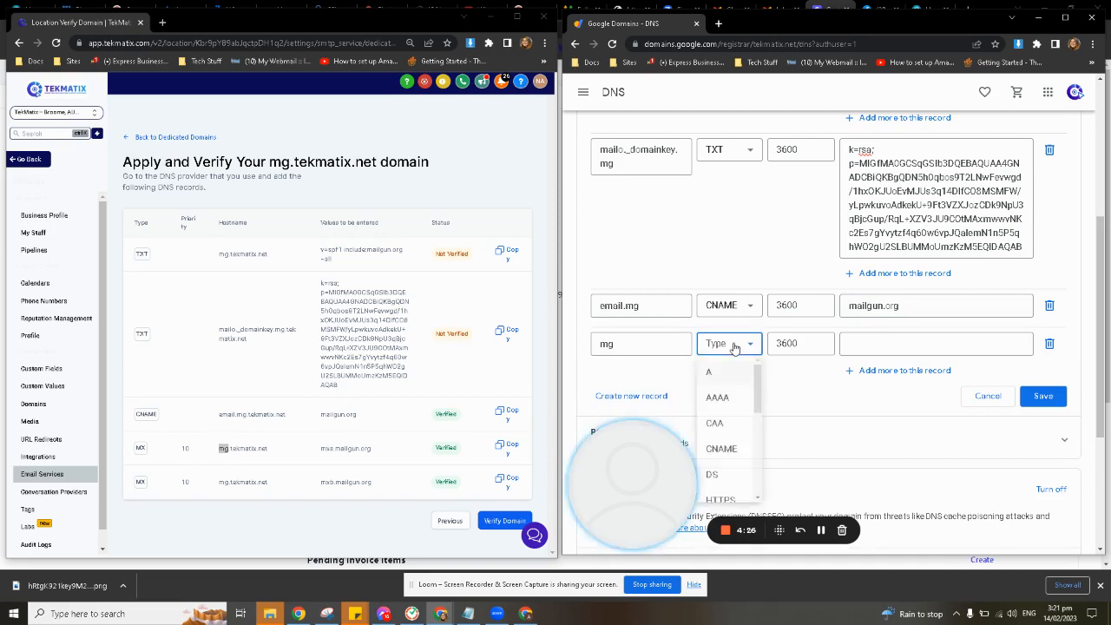
pyautogui.scroll(-3, 725, 407)
pyautogui.click(721, 368)
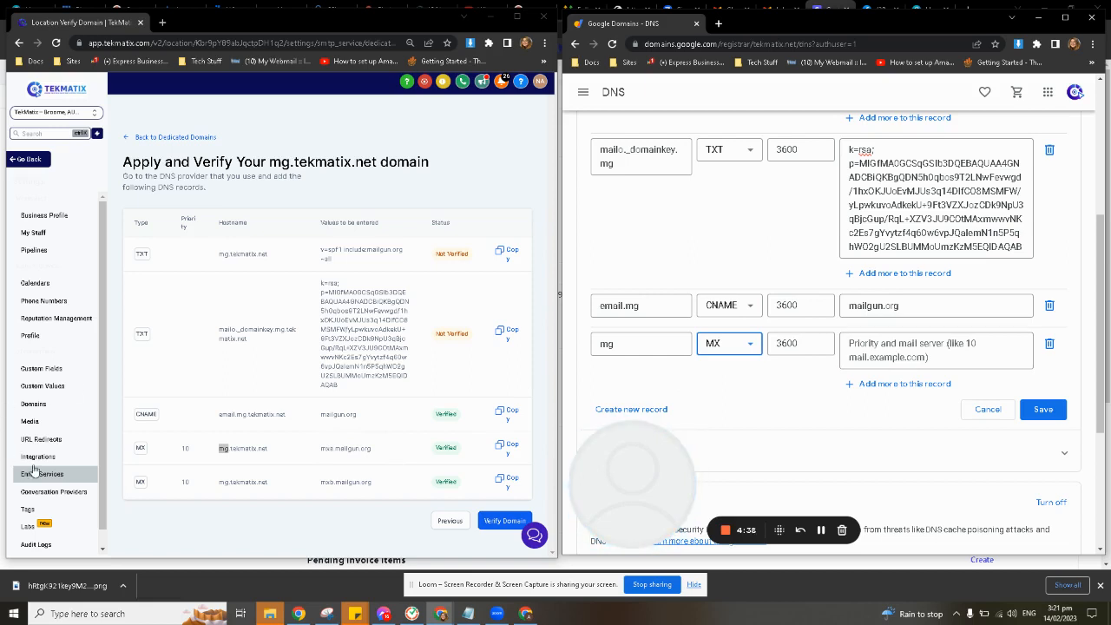
# Enter the first MX record's priority and mail server, 10 mxa.mailgun.org, as the mg MX record's data
pyautogui.doubleClick(184, 219)
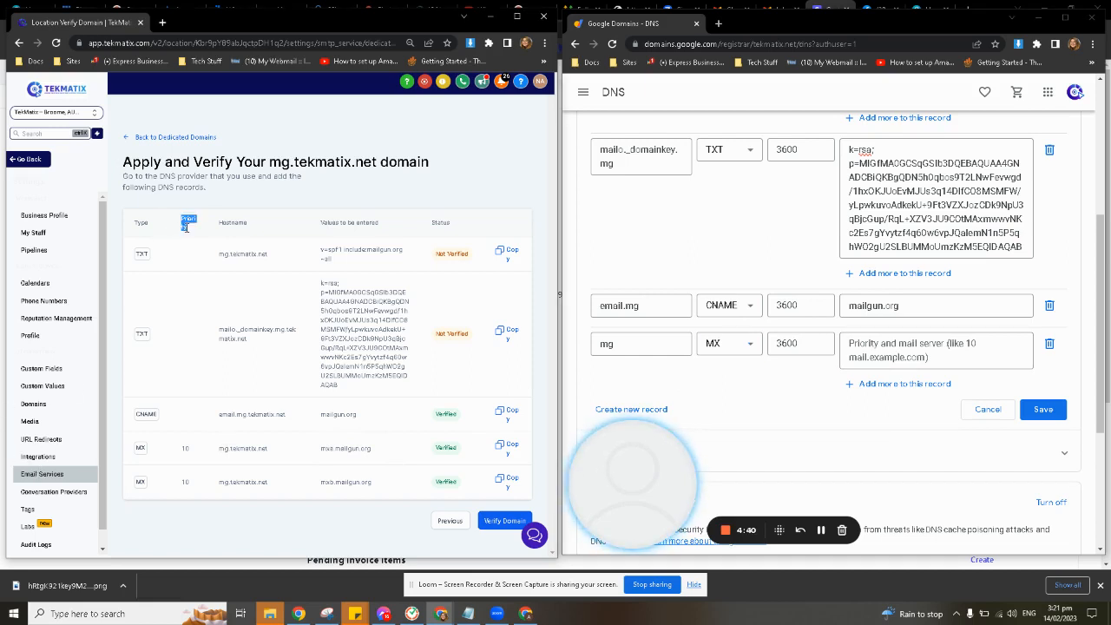
pyautogui.doubleClick(185, 447)
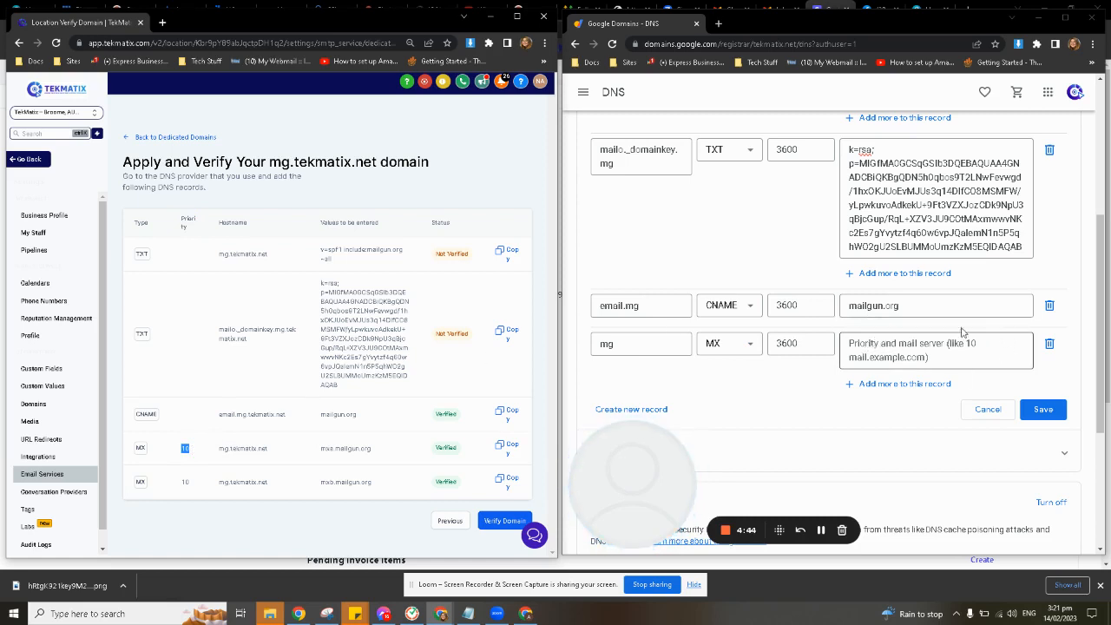
pyautogui.click(867, 342)
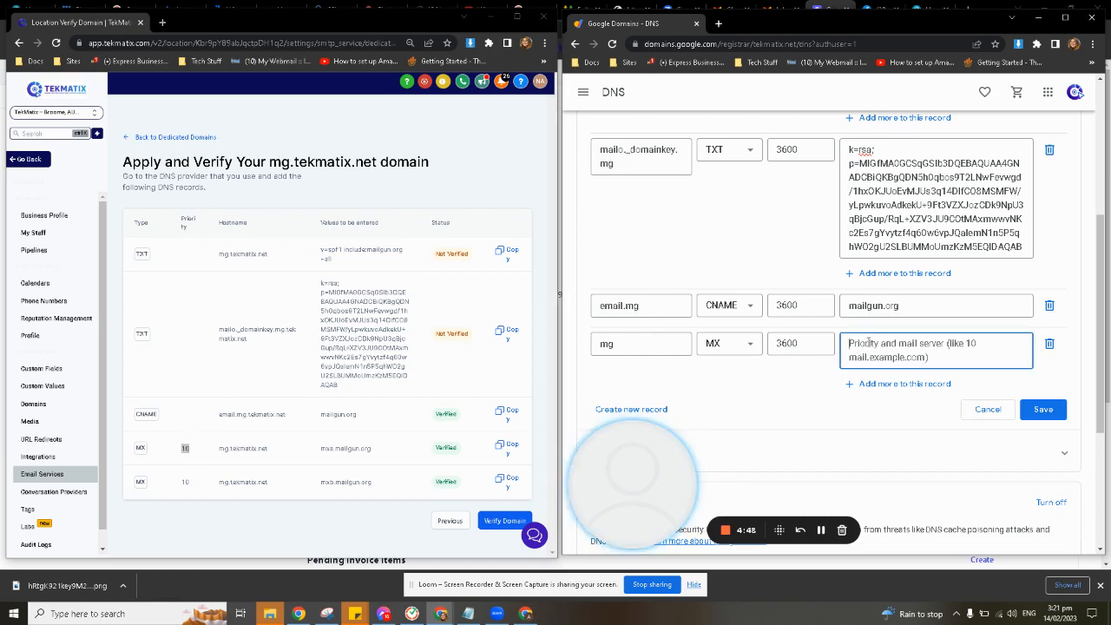
pyautogui.write('10')
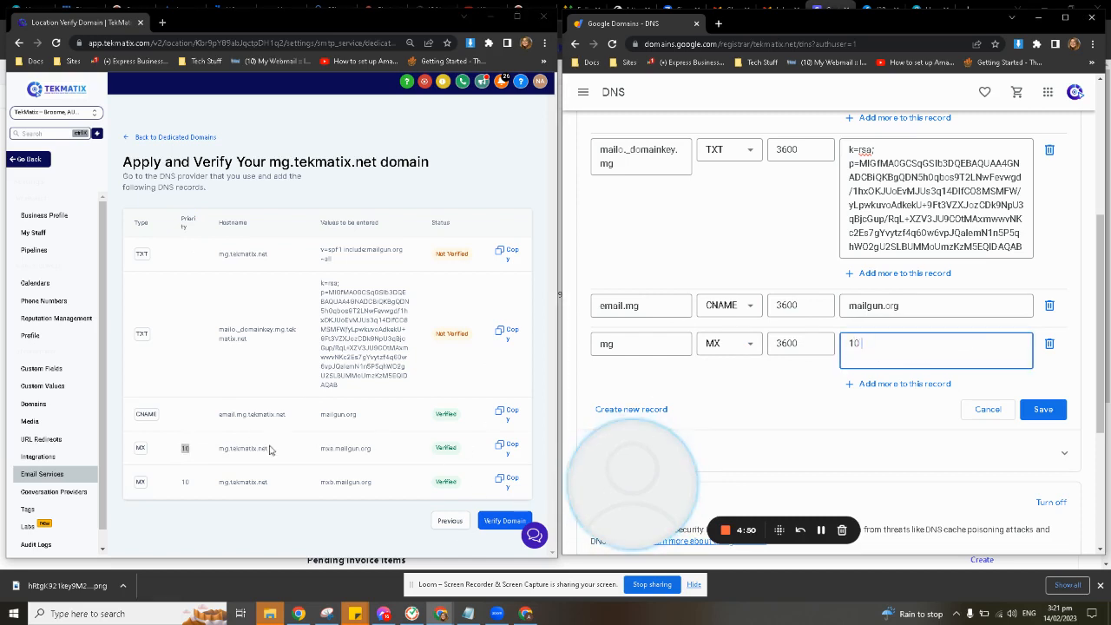
pyautogui.moveTo(318, 449); pyautogui.dragTo(374, 449)
pyautogui.click(915, 339)
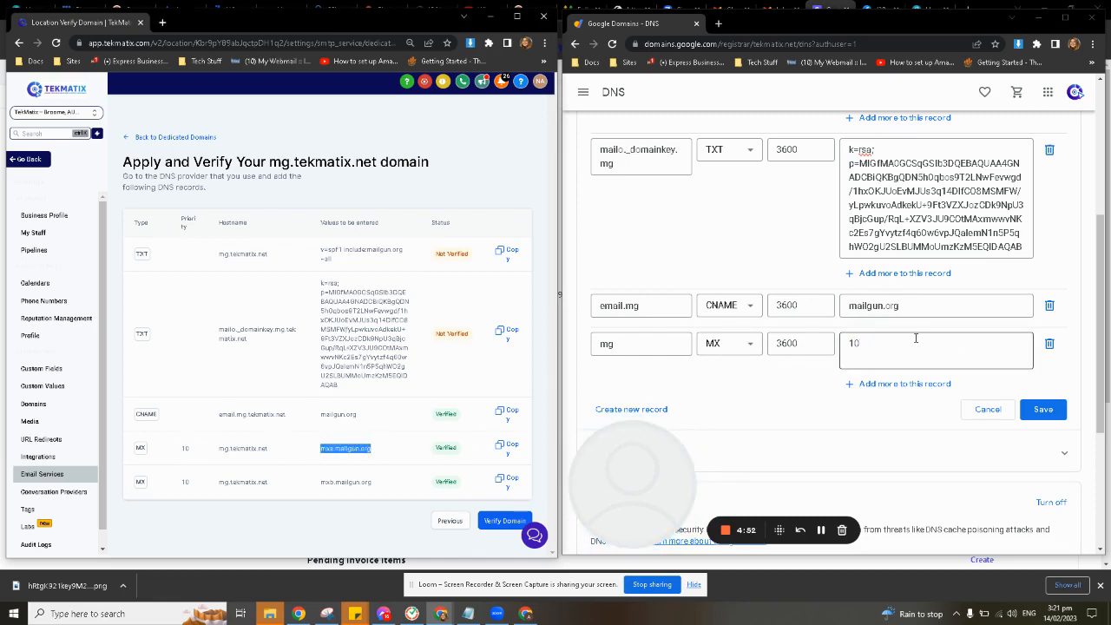
pyautogui.hotkey('ctrl', 'v')
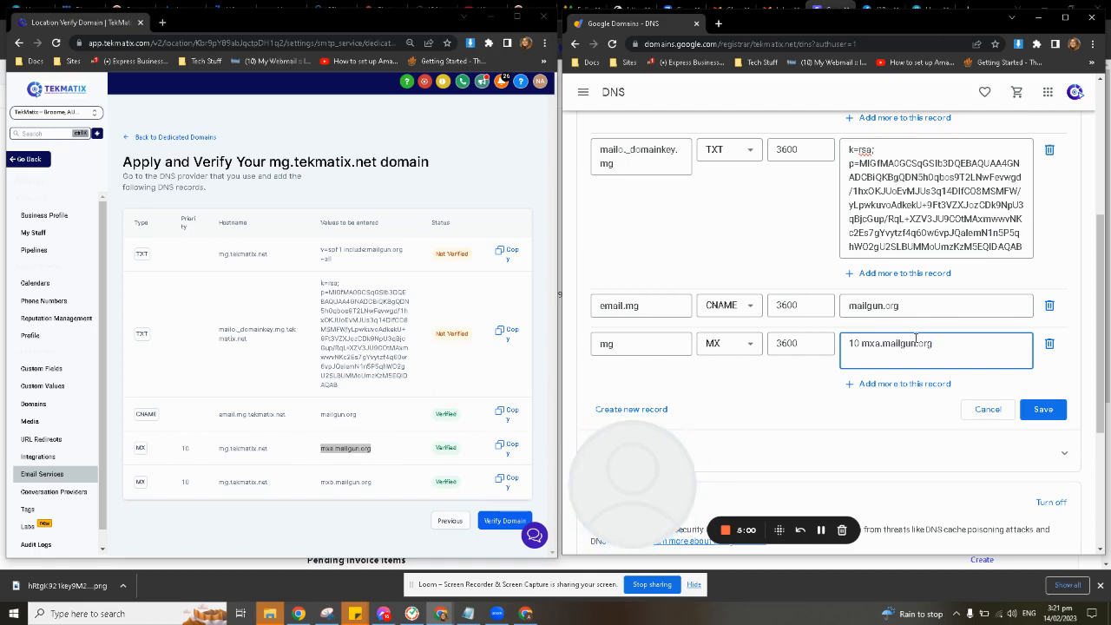
# Add a second data entry, 10 mxb.mailgun.org, to the mg MX record and save all the custom records
pyautogui.click(885, 383)
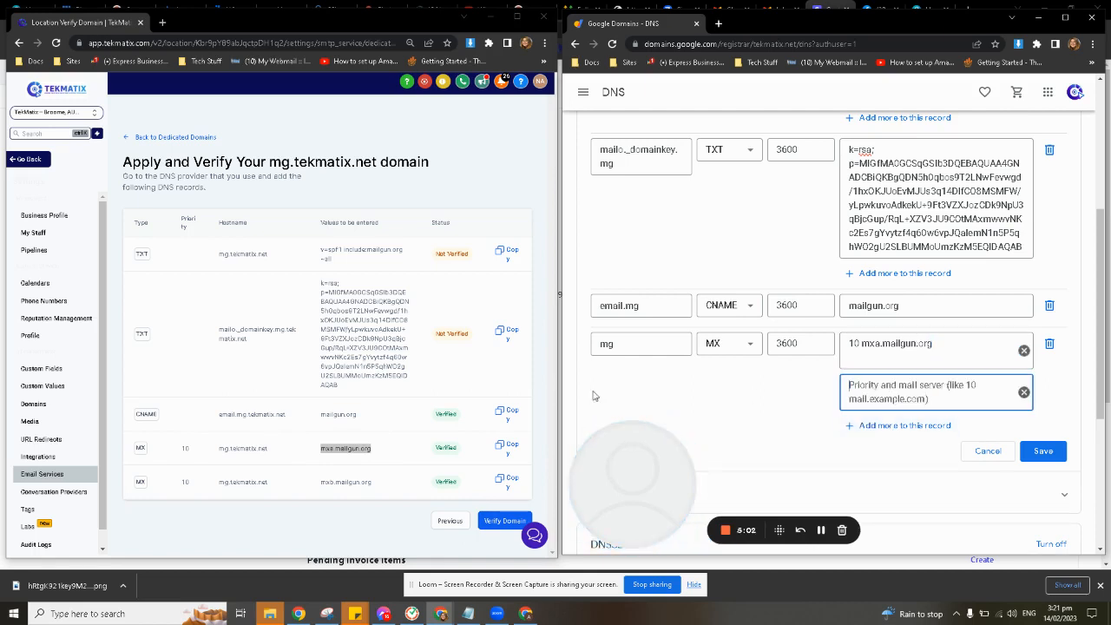
pyautogui.moveTo(320, 486); pyautogui.dragTo(379, 488)
pyautogui.hotkey('ctrl', 'c')
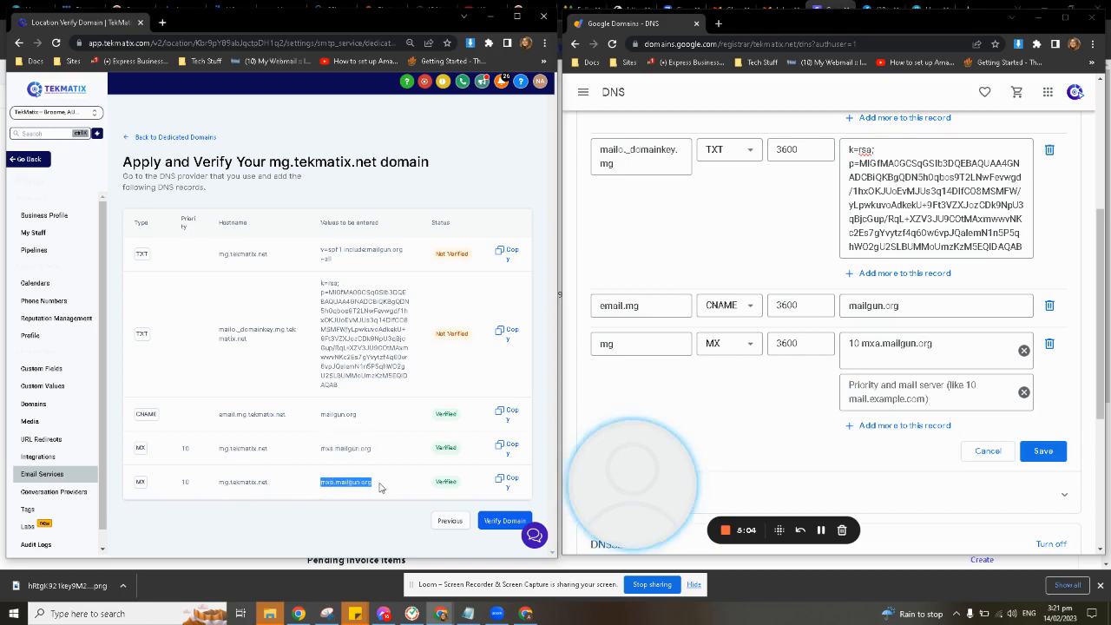
pyautogui.click(860, 387)
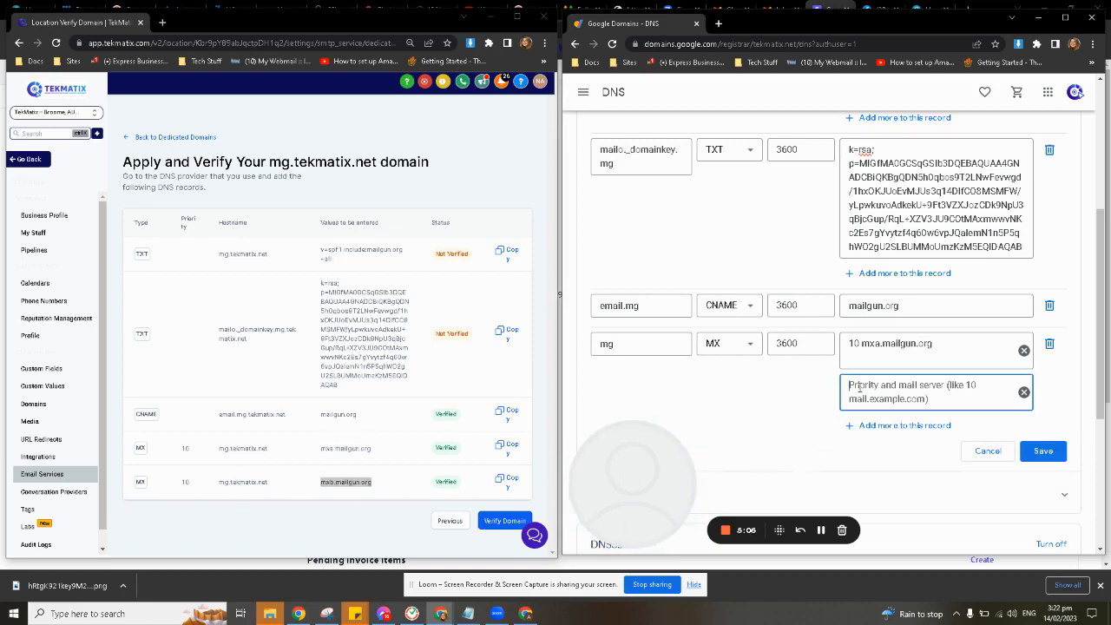
pyautogui.write('10')
pyautogui.hotkey('ctrl', 'v')
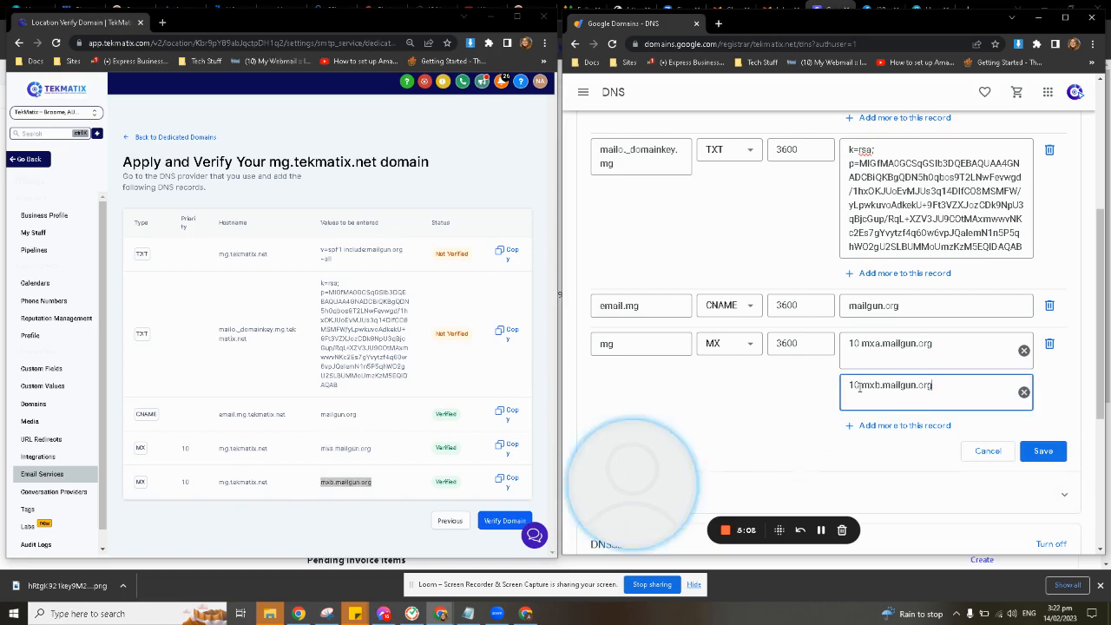
pyautogui.click(1045, 451)
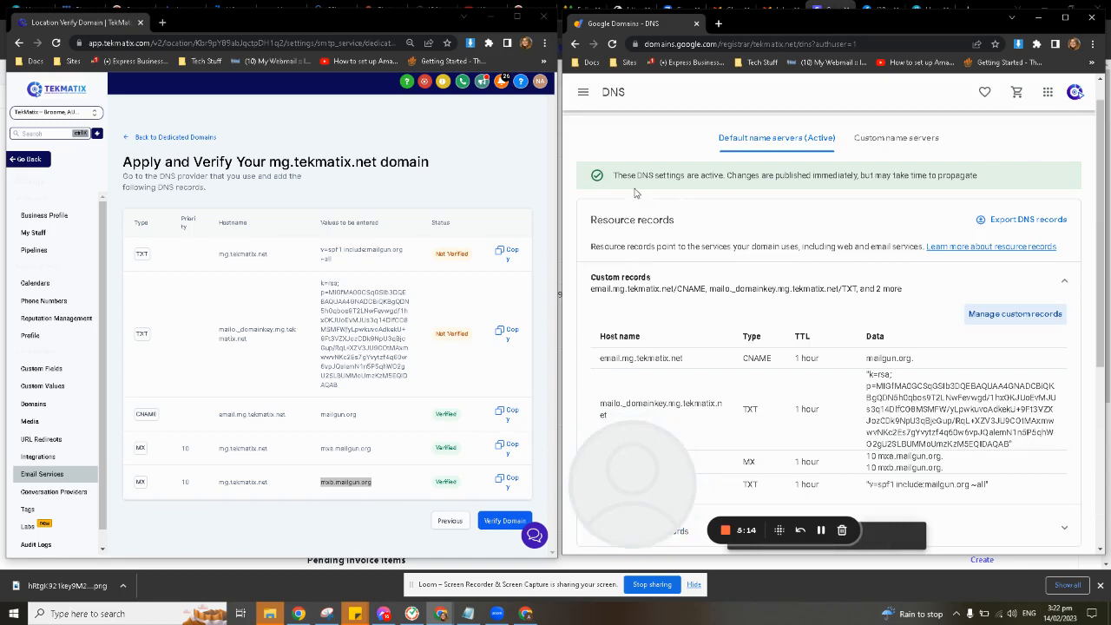
pyautogui.moveTo(611, 177); pyautogui.dragTo(1037, 185)
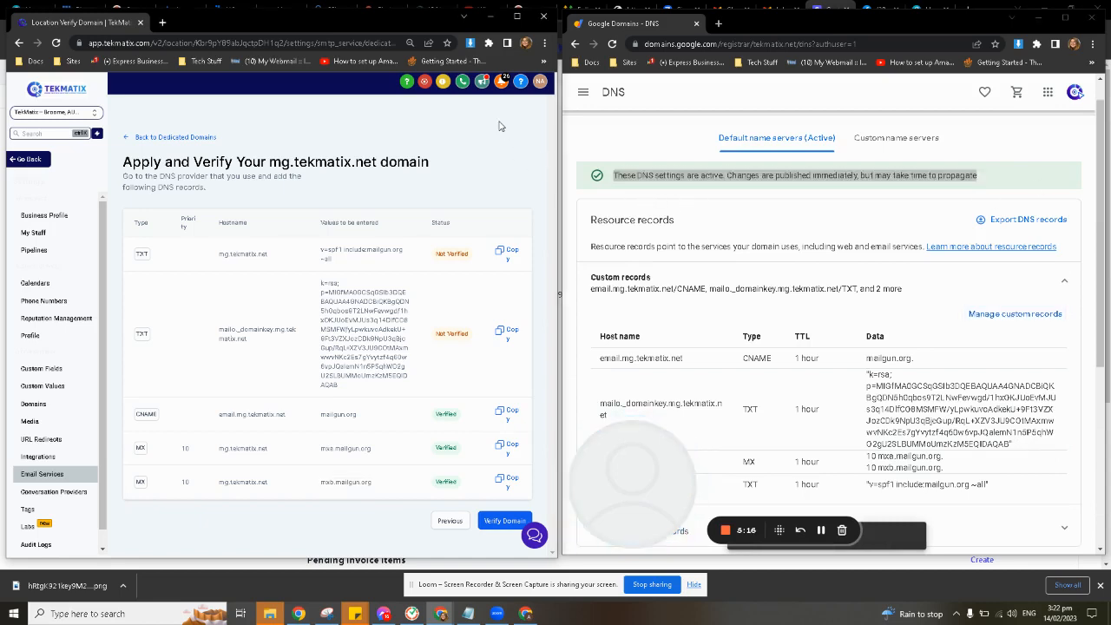
# Maximize the TekMatix window, run the verification of the mg.tekmatix.net domain and check the status of every DNS record
pyautogui.click(517, 15)
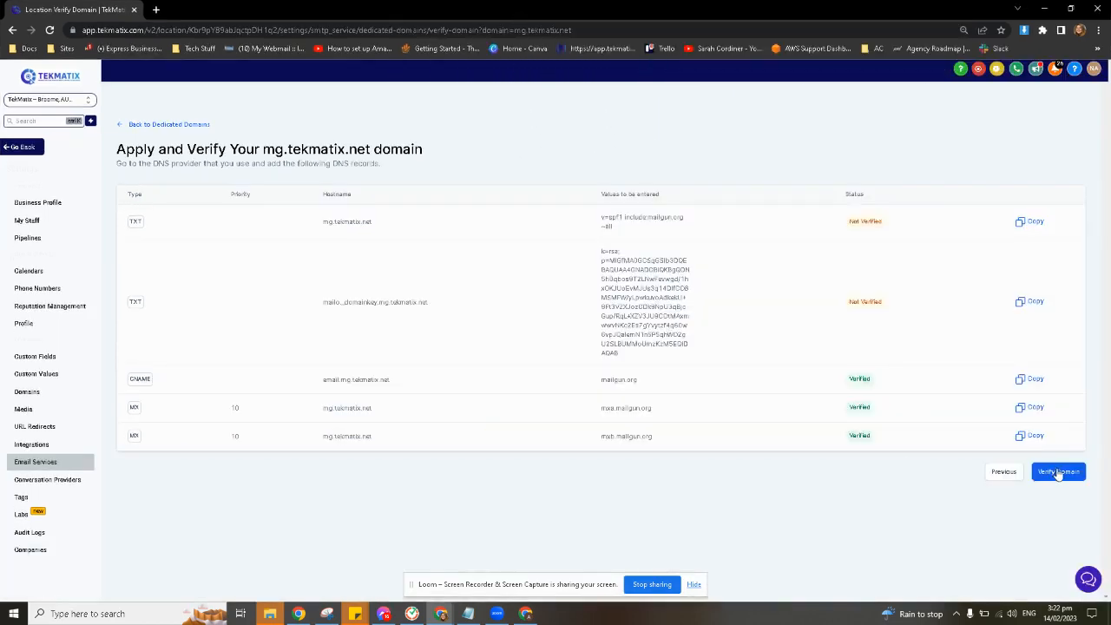
pyautogui.click(1058, 472)
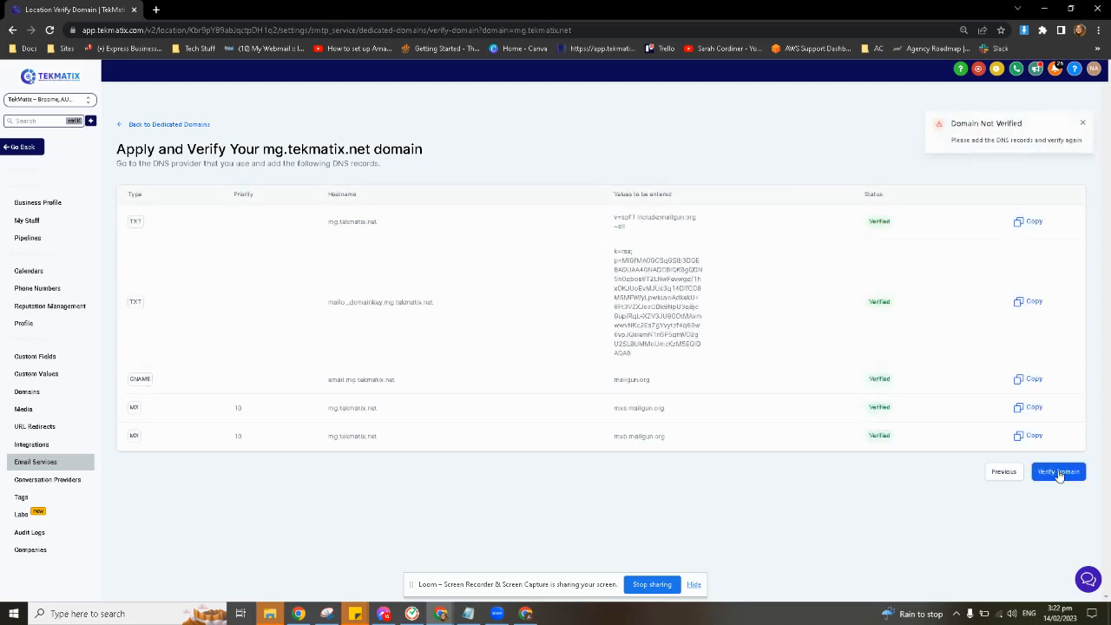
pyautogui.moveTo(866, 218); pyautogui.dragTo(899, 434)
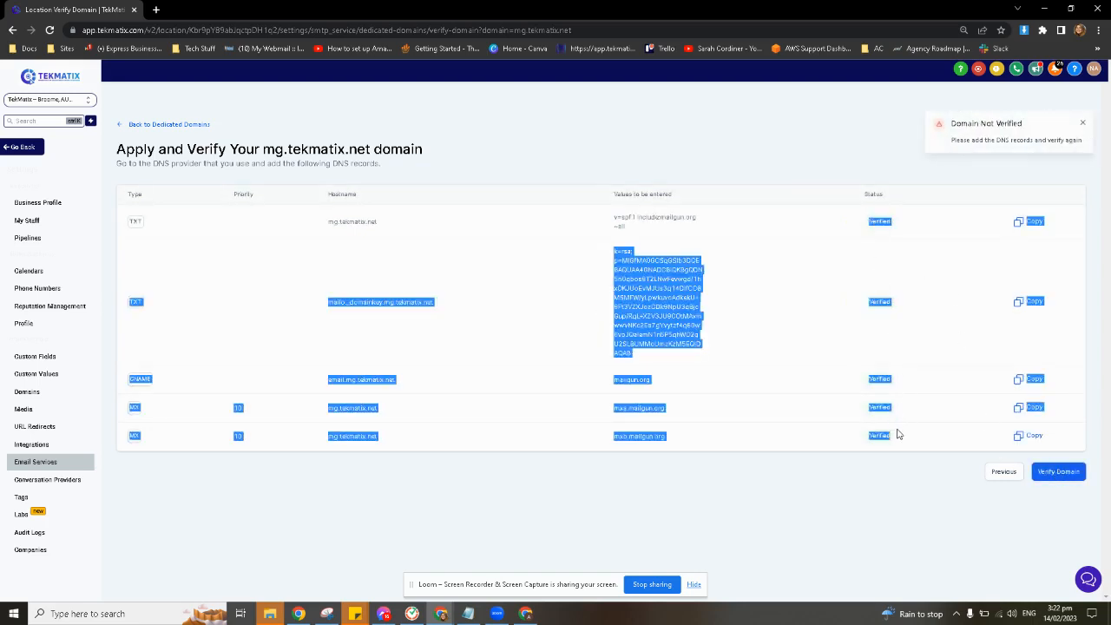
pyautogui.click(840, 482)
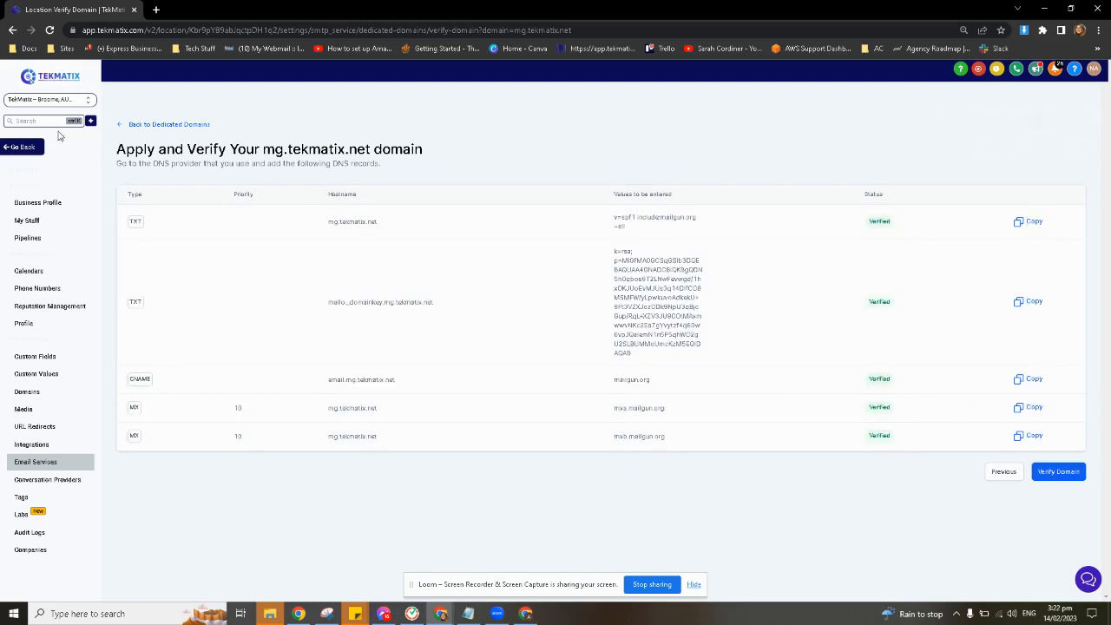
# Return to the dedicated domains overview and try to select mg.tekmatix.net as the sending domain
pyautogui.click(170, 124)
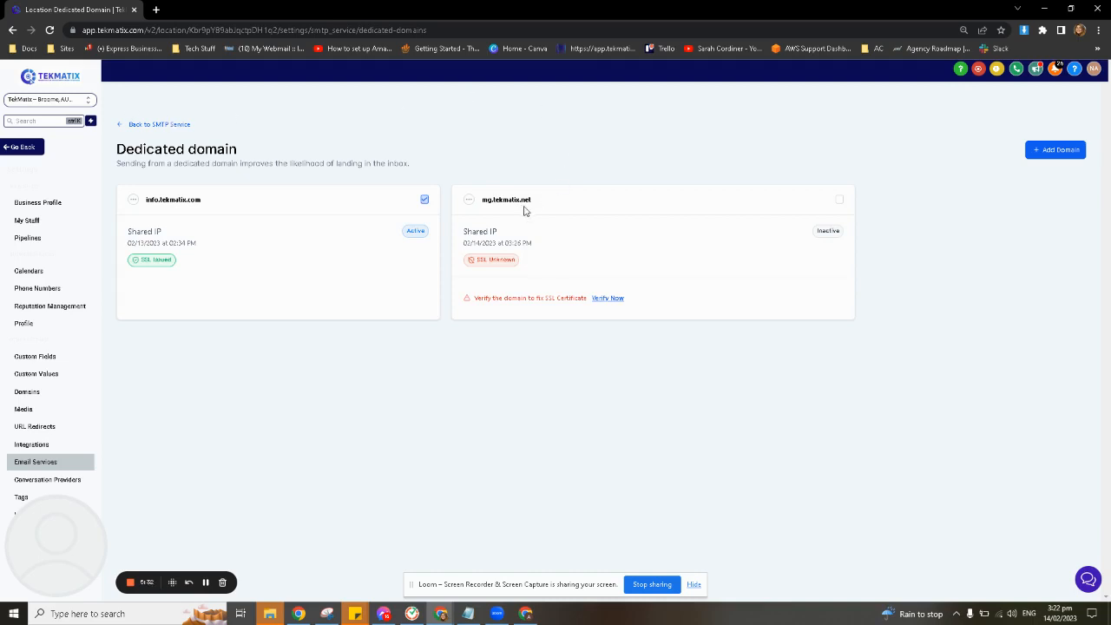
pyautogui.moveTo(529, 204)
pyautogui.mouseDown()
pyautogui.moveTo(490, 208)
pyautogui.moveTo(534, 208)
pyautogui.mouseUp()
pyautogui.click(840, 203)
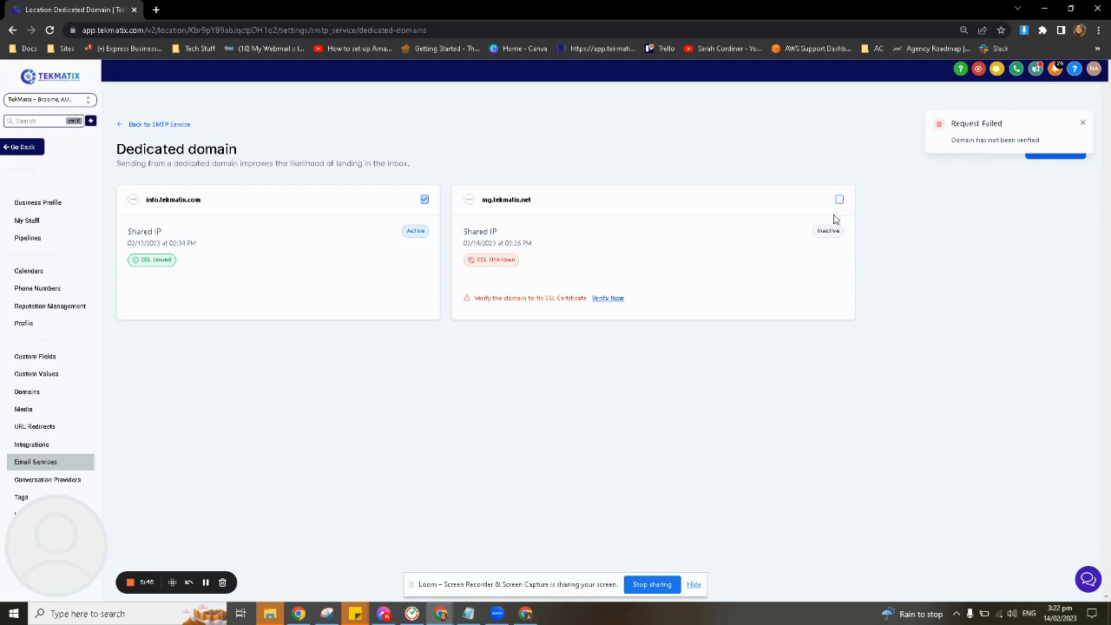
# Complete the verification of the mg.tekmatix.net domain and select it as the dedicated sending domain instead of info.tekmatix.com
pyautogui.click(606, 301)
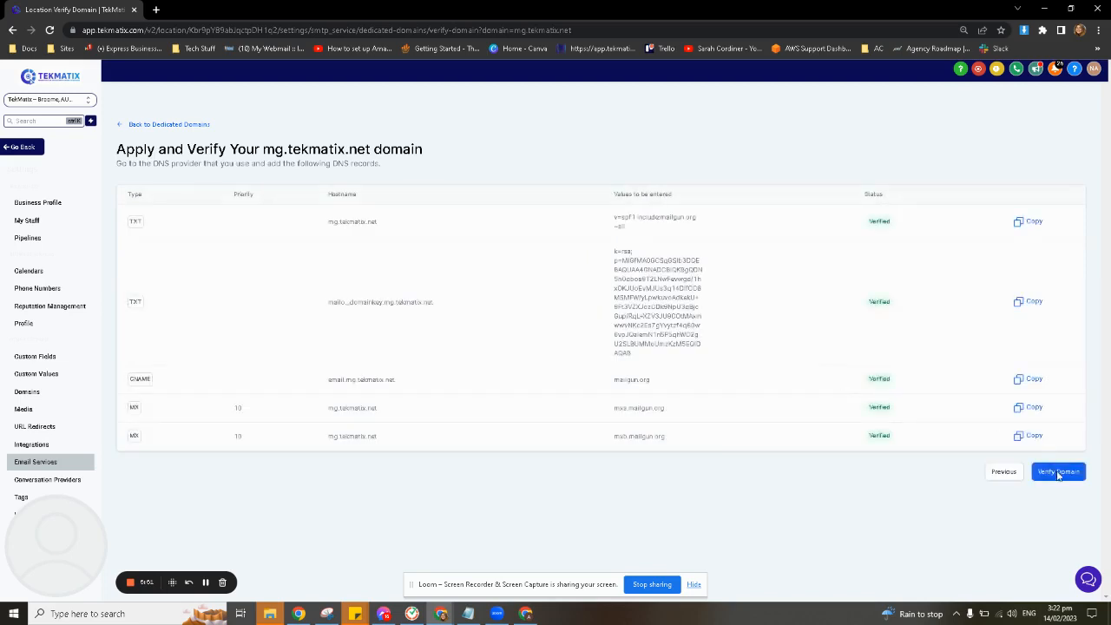
pyautogui.click(1062, 473)
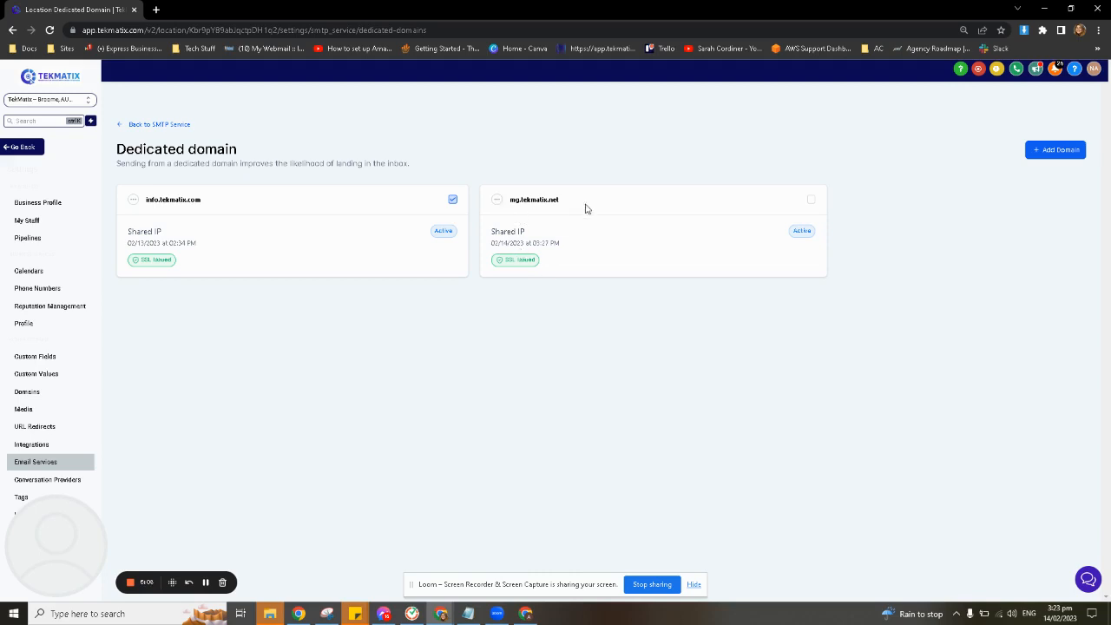
pyautogui.click(811, 201)
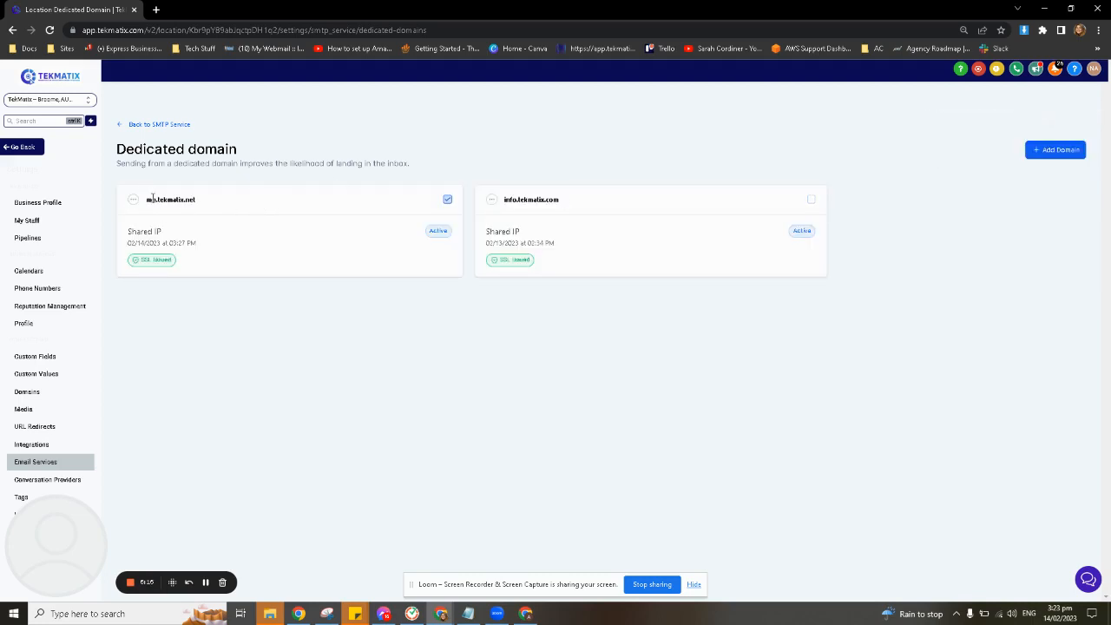
# Go back to the email services overview and check which sending domain the LeadConnector provider uses
pyautogui.click(173, 127)
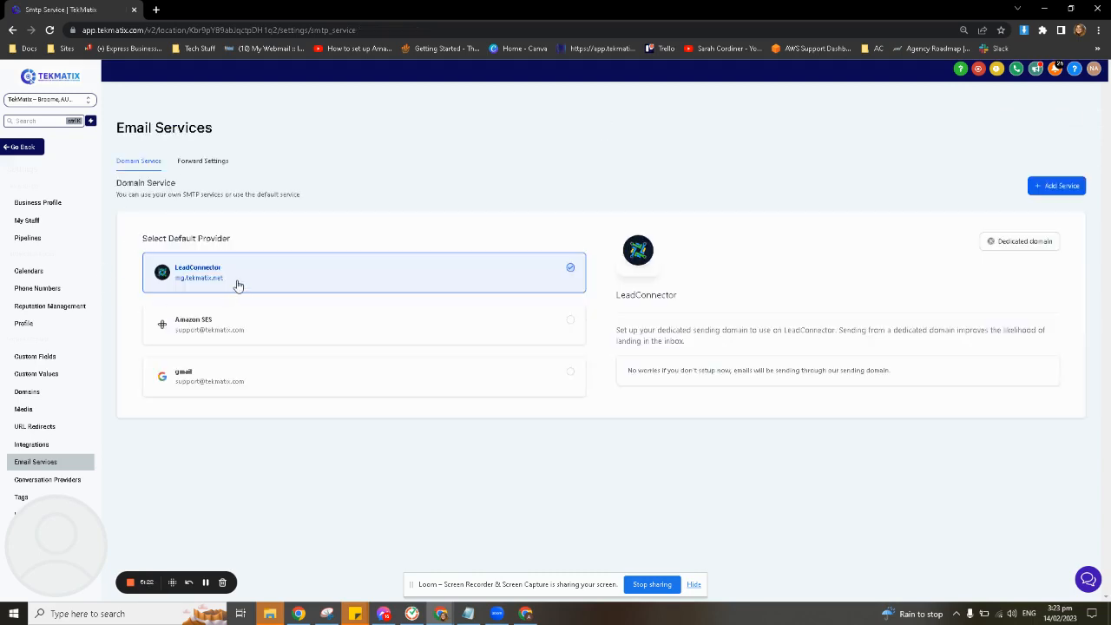
pyautogui.moveTo(238, 285); pyautogui.dragTo(173, 290)
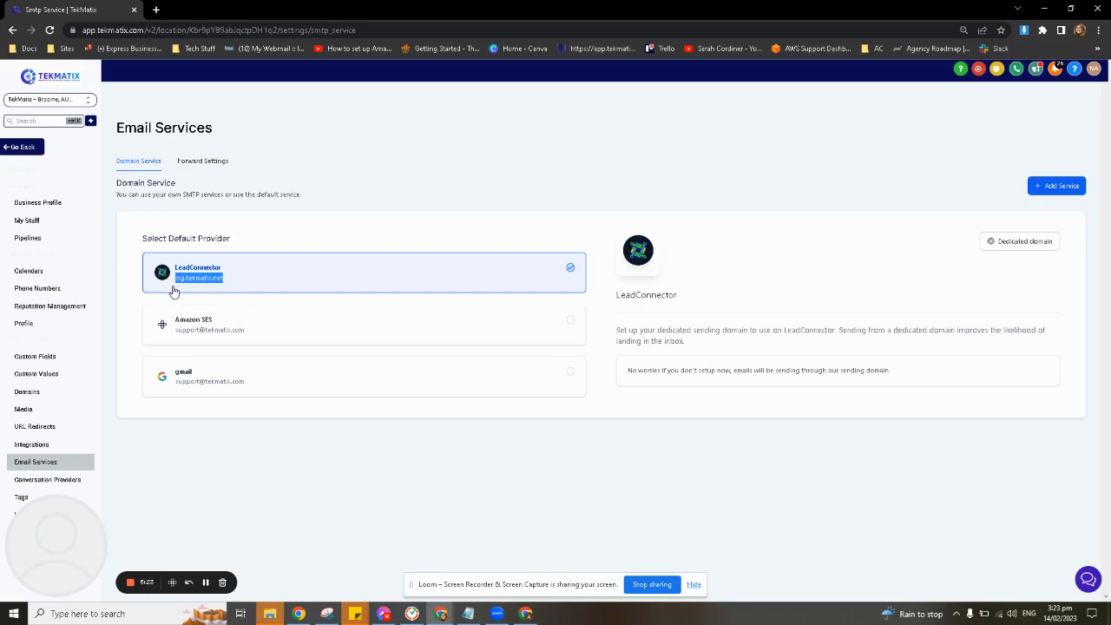
pyautogui.click(386, 215)
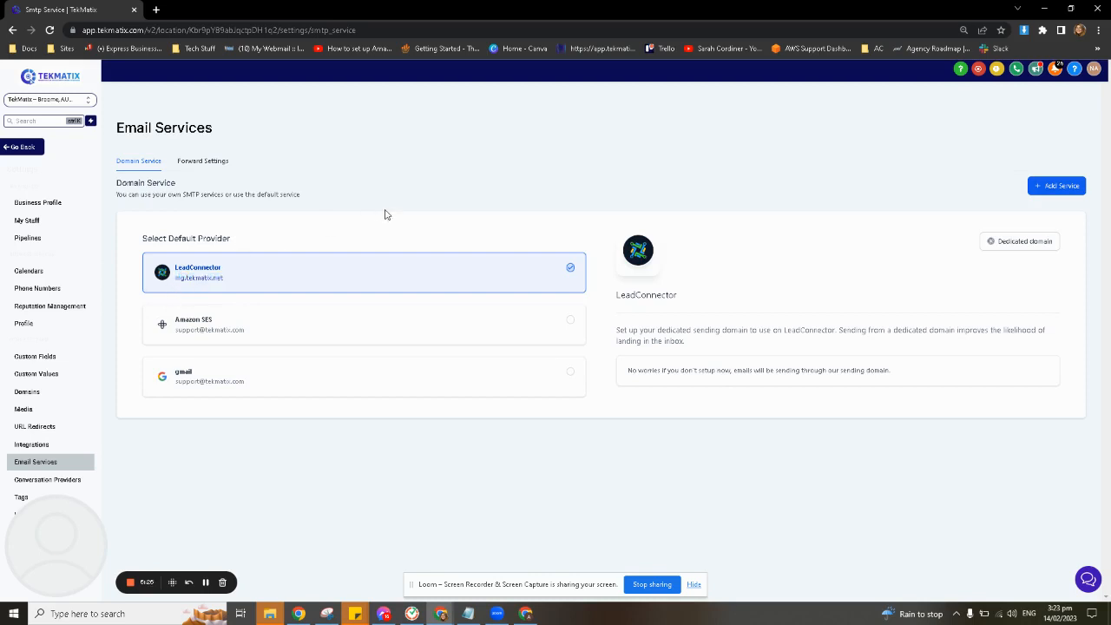